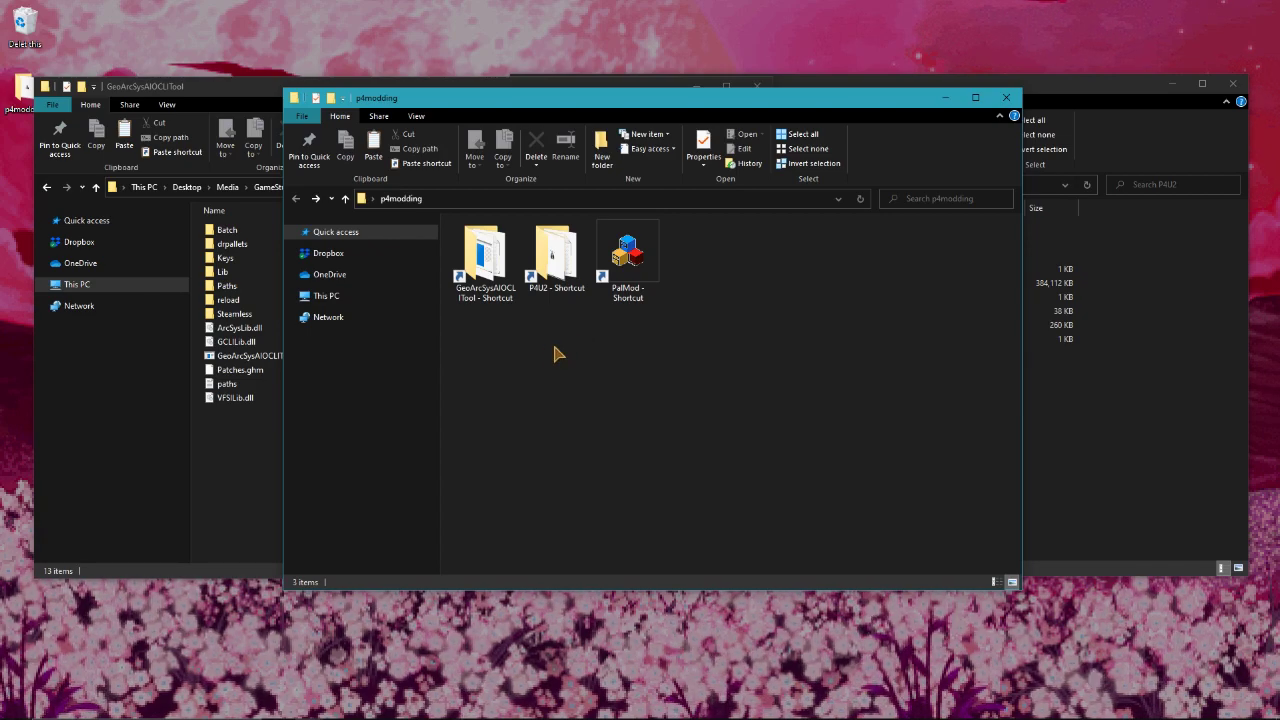
Open the Batch\Crypt\Game folder of crypt scripts in GeoArcSysAIOCLITool
click(230, 457)
double_click(228, 231)
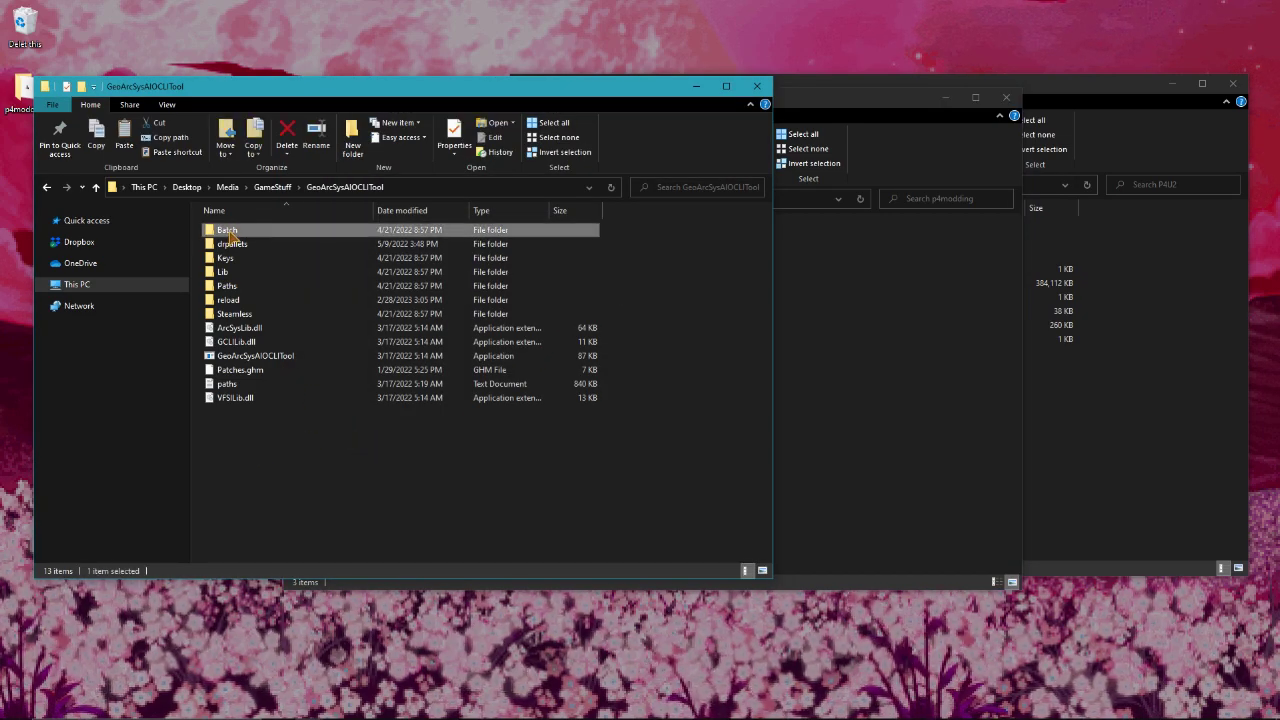
double_click(240, 232)
double_click(243, 232)
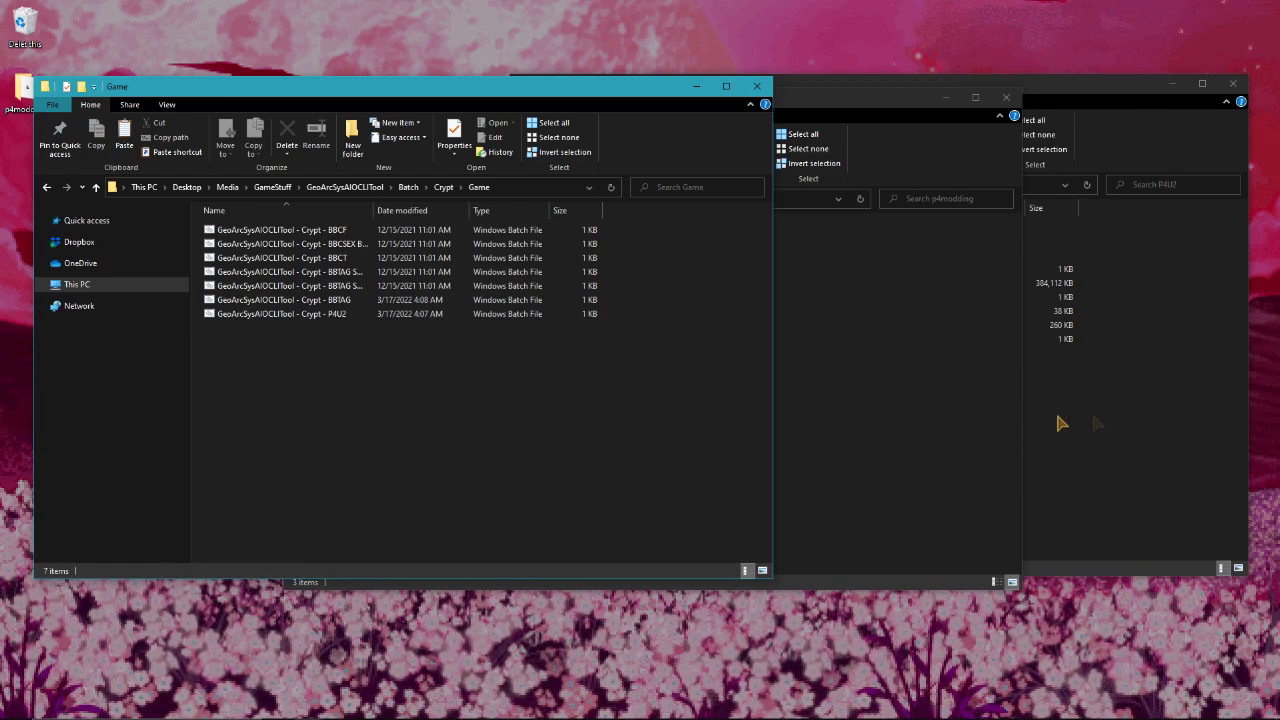
Drag the P4U2 asset folder over the Crypt - P4U2 script, then put it back without dropping
click(1151, 417)
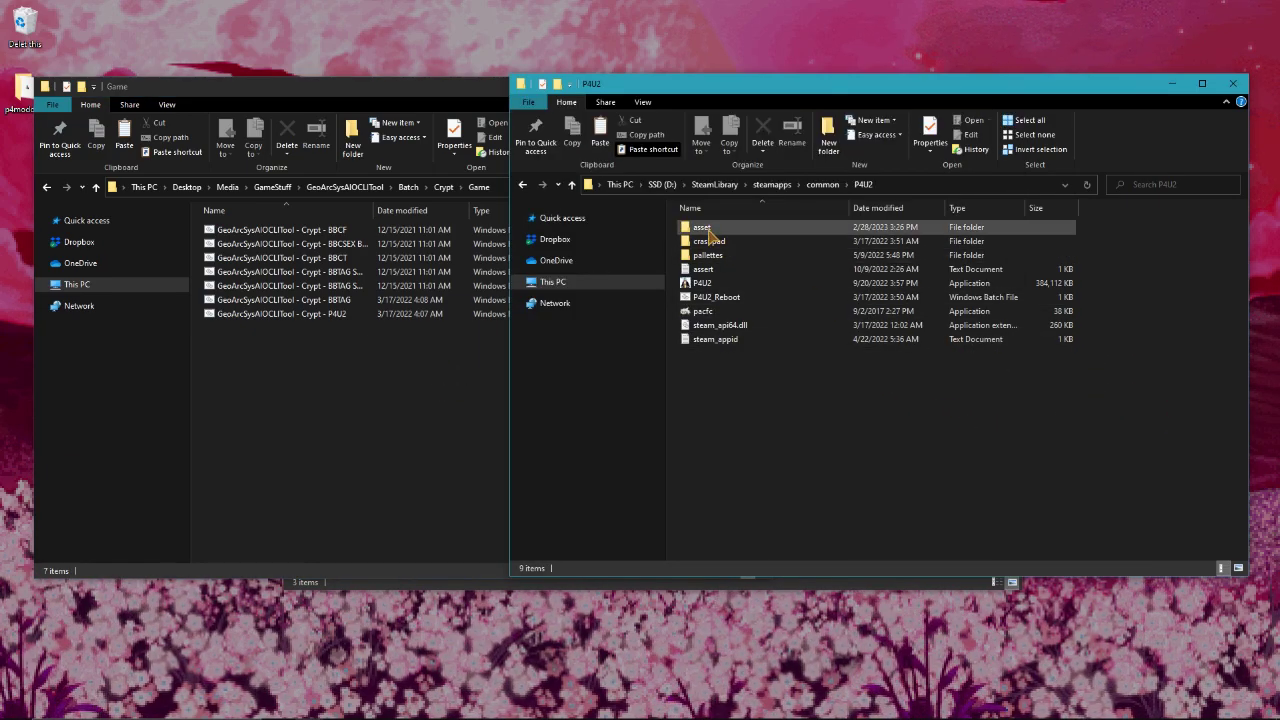
mouse_move(697, 229)
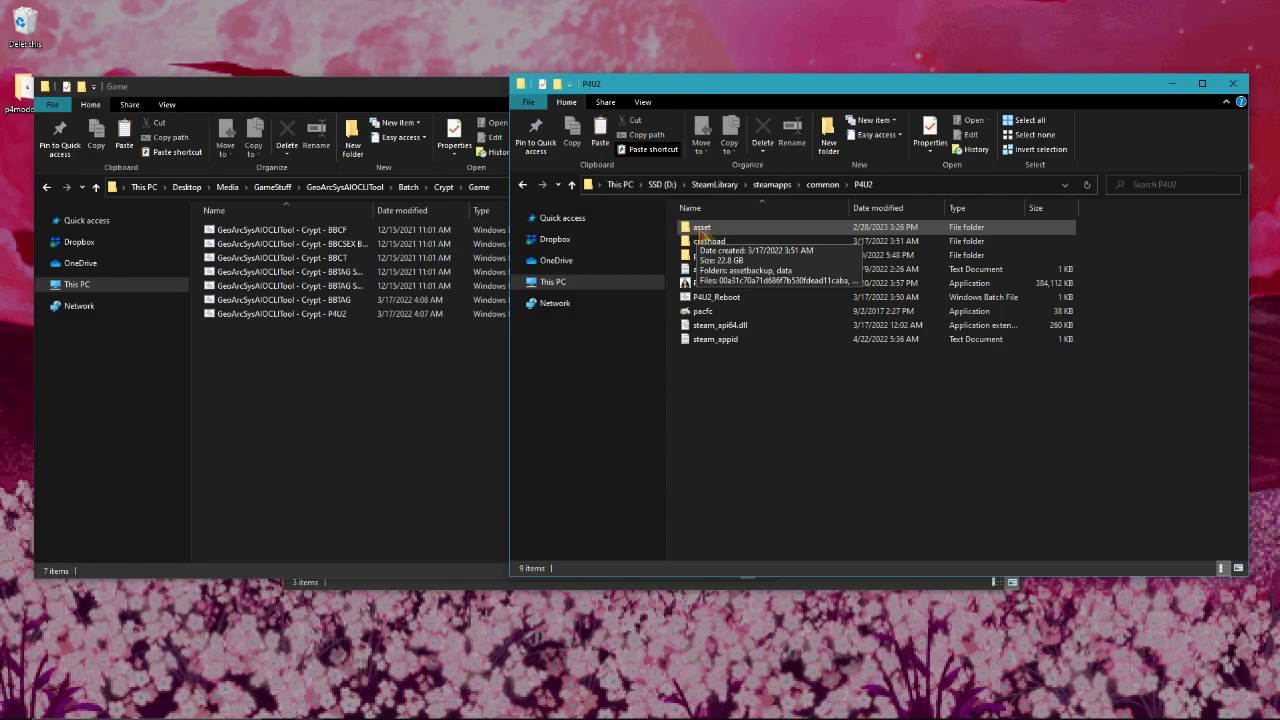
drag(697, 229, 365, 319)
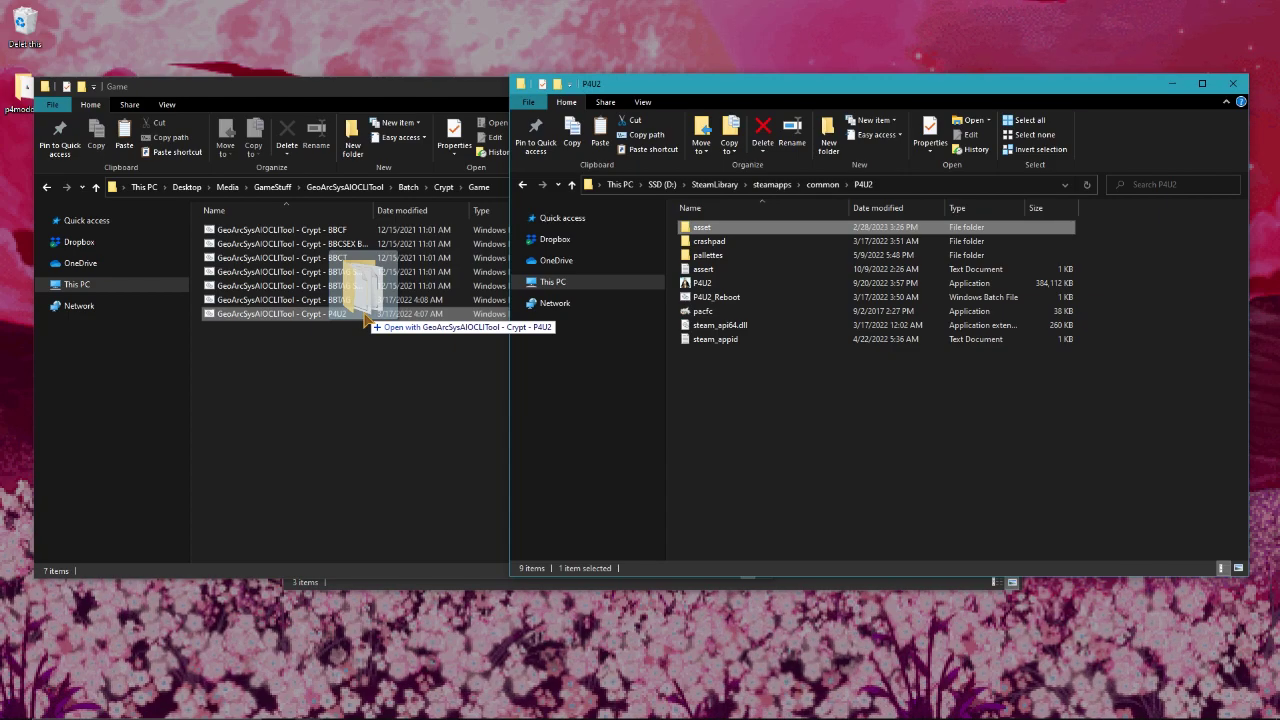
drag(365, 319, 714, 232)
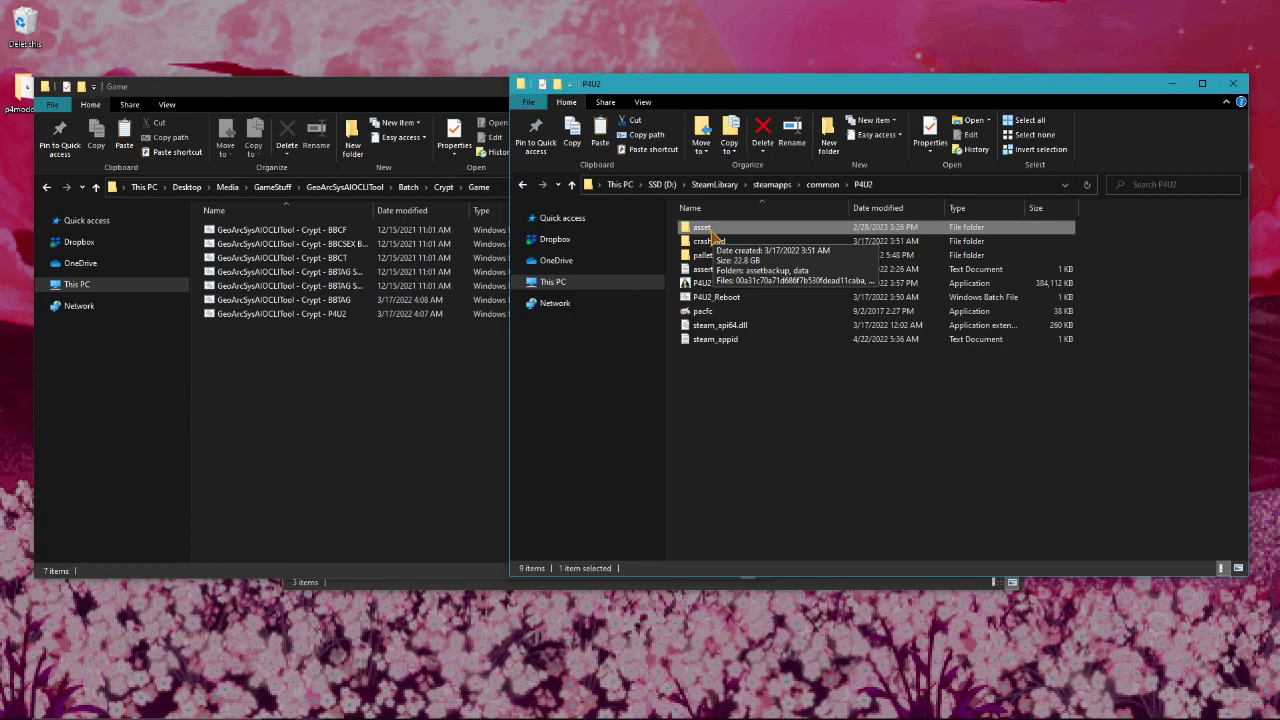
Browse into P4U2's asset\data\char folder of palette files
double_click(770, 232)
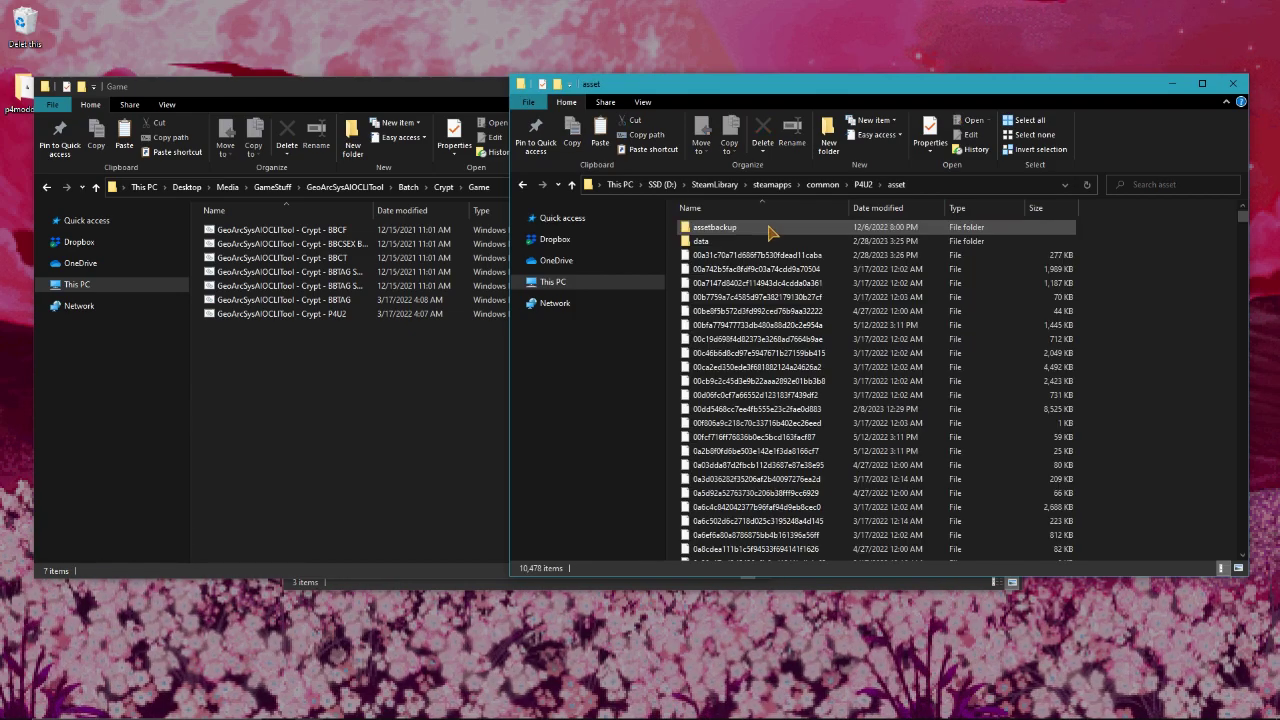
double_click(750, 244)
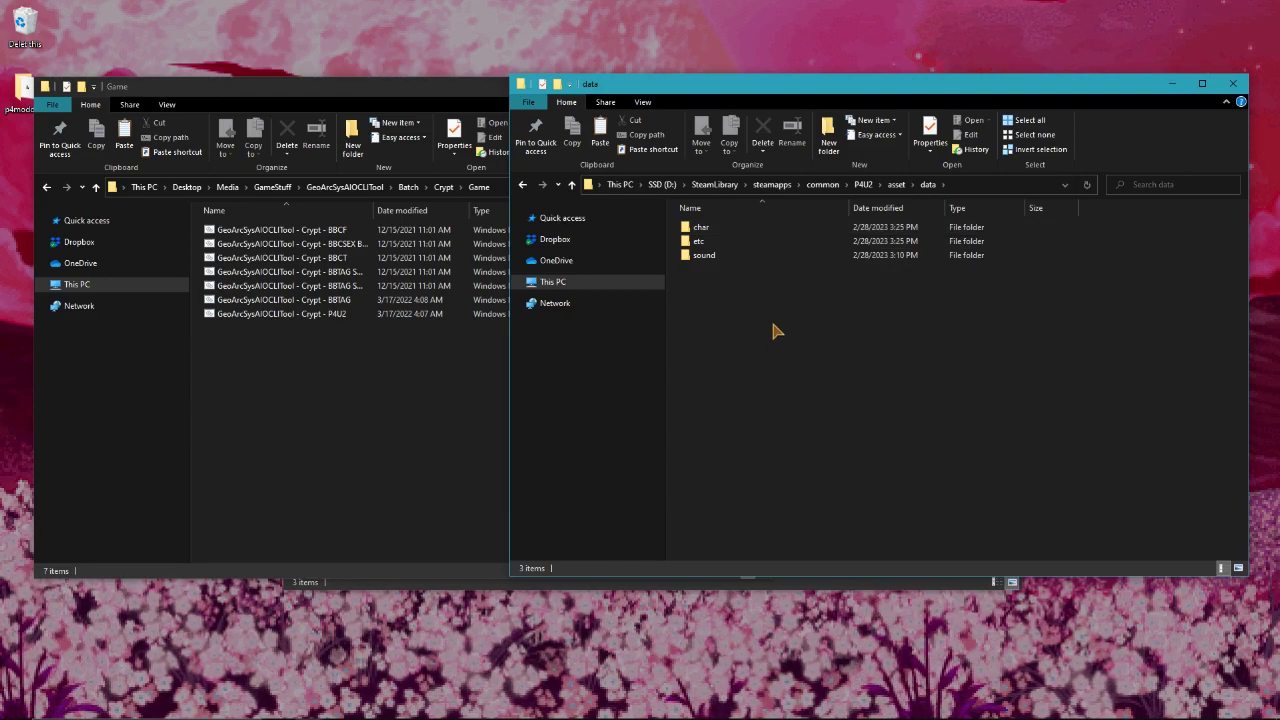
double_click(731, 229)
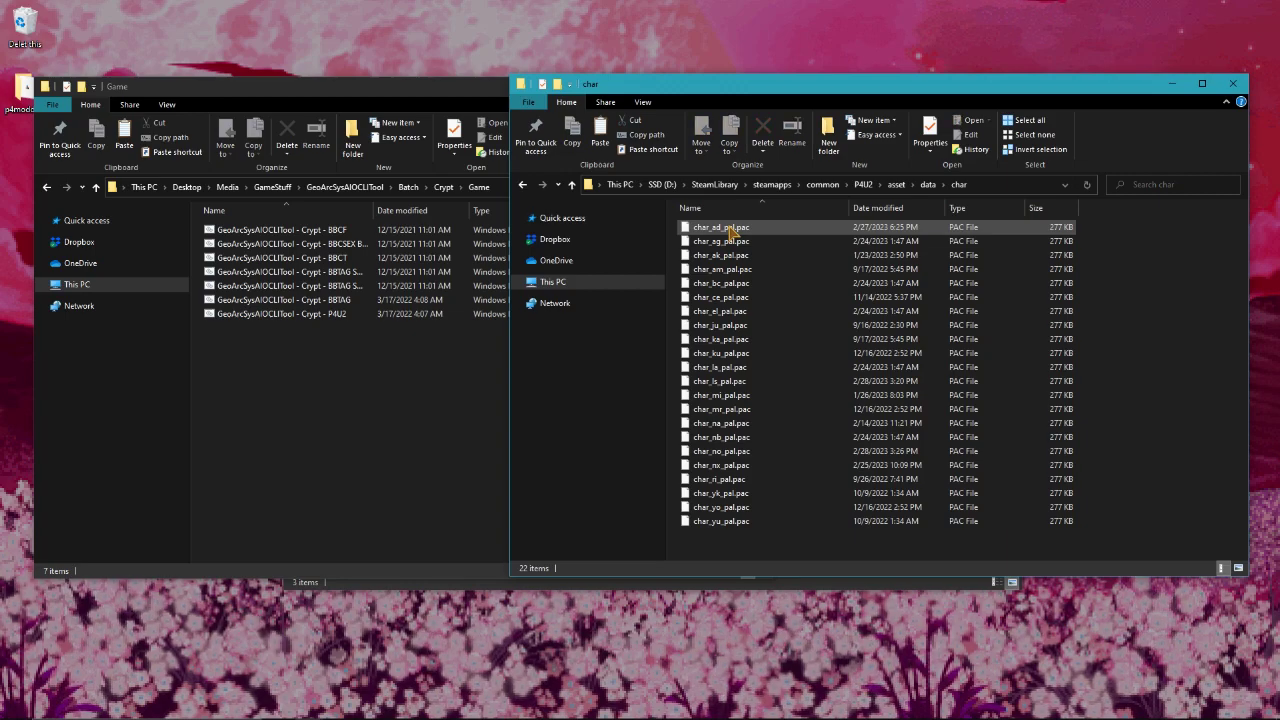
Look at chsldotv.pac in data\etc, then return to P4U2 and switch to the p4modding window
click(928, 185)
double_click(740, 244)
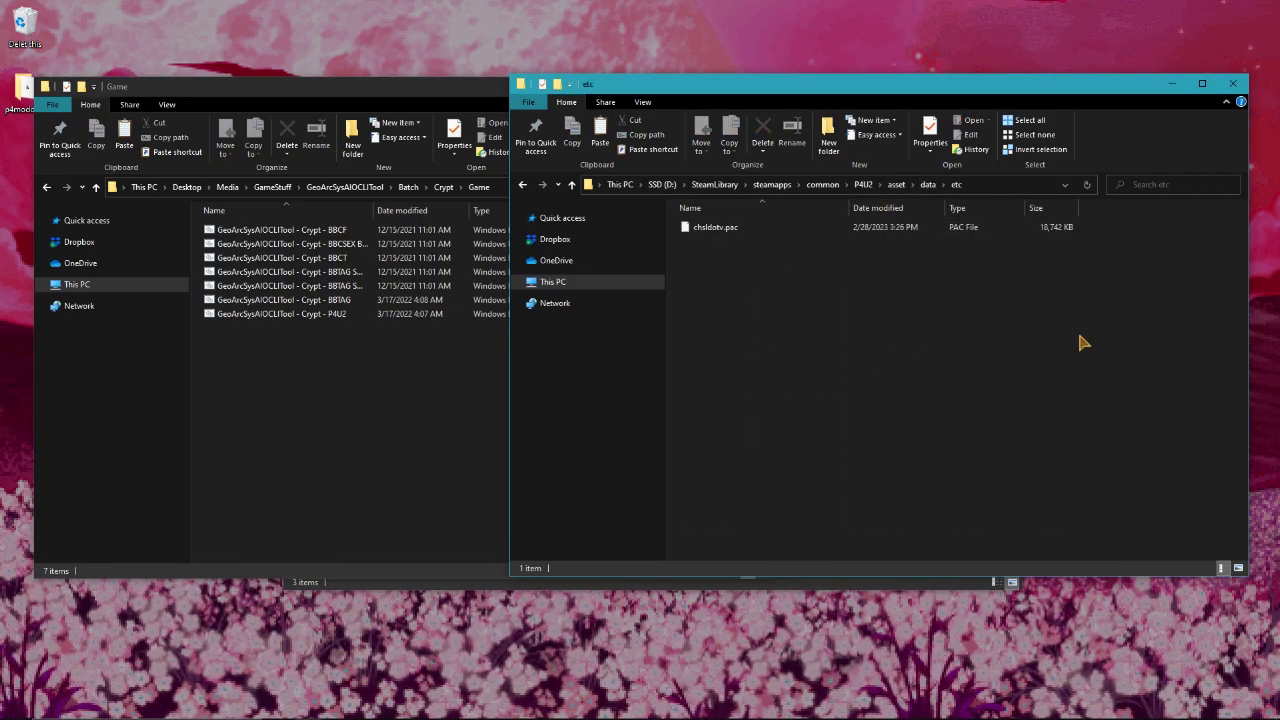
click(726, 232)
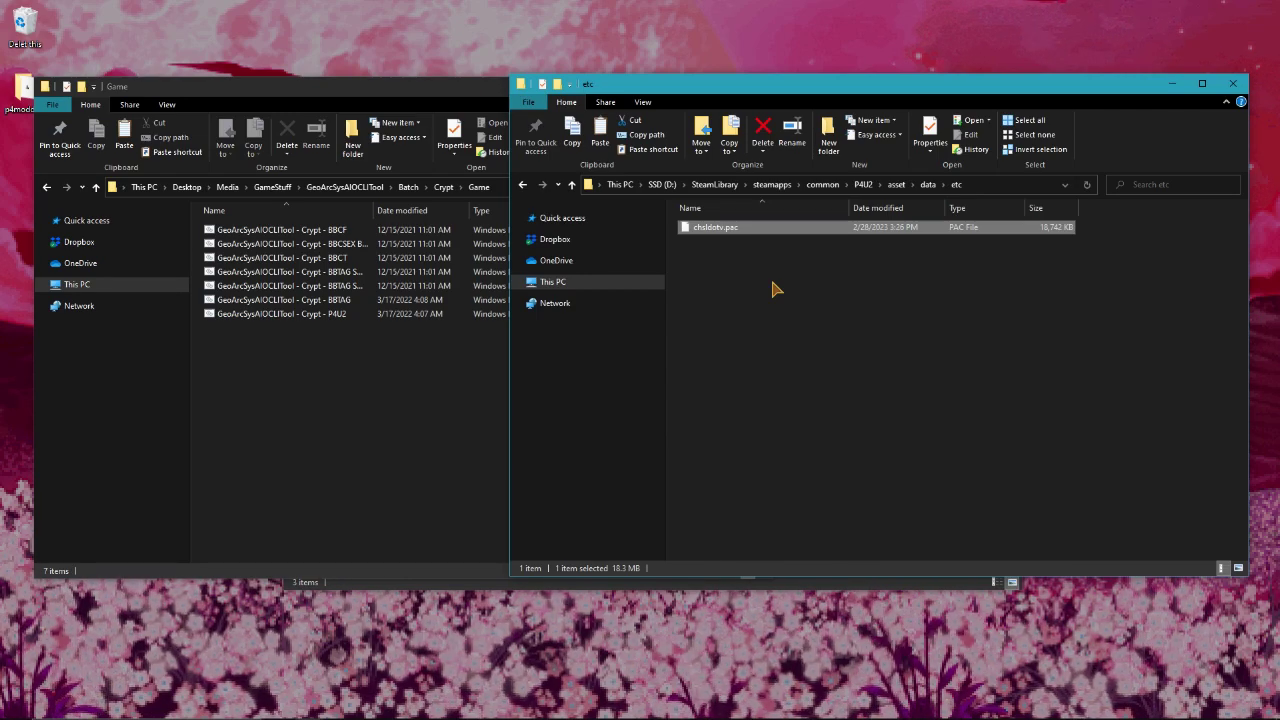
click(772, 288)
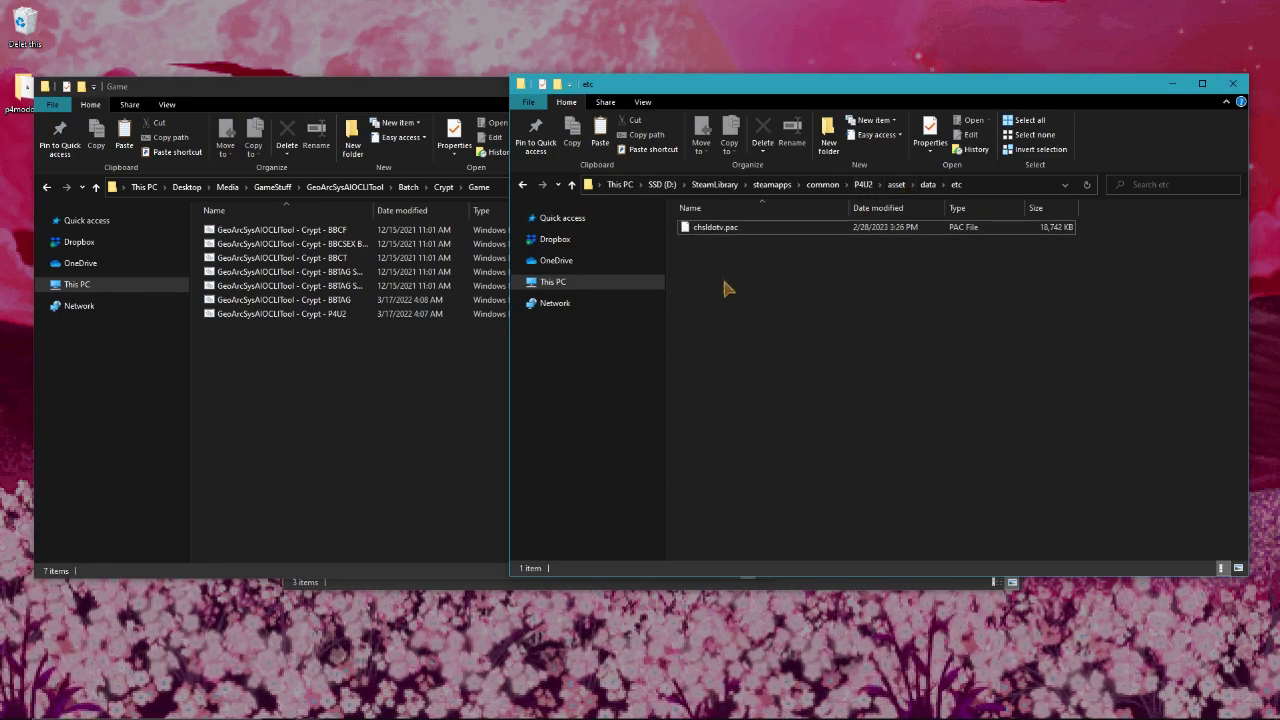
click(722, 228)
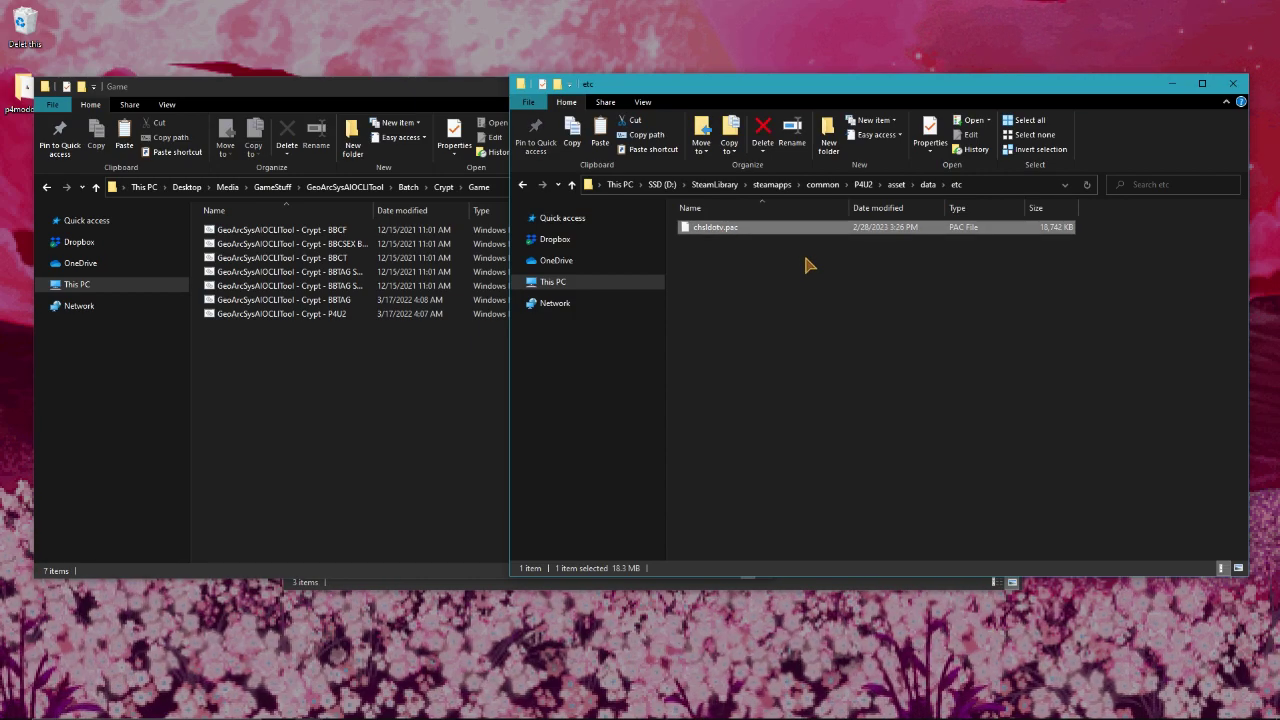
click(750, 280)
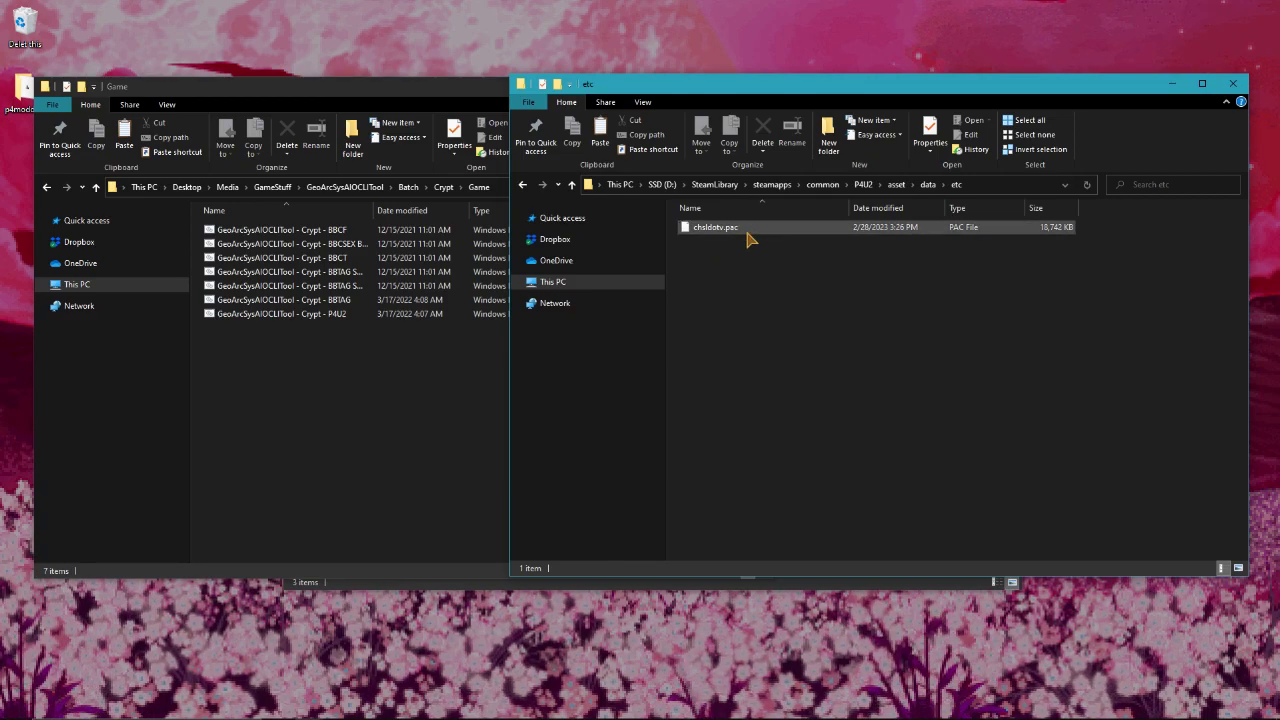
click(862, 184)
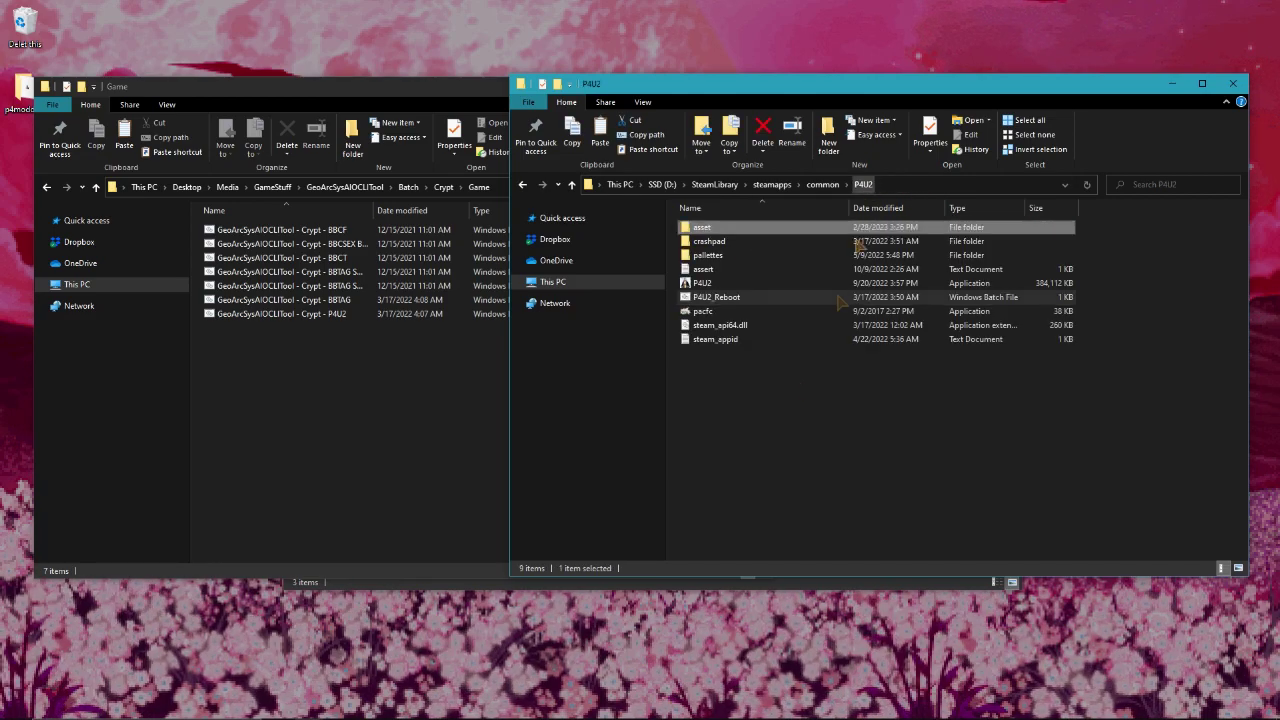
key(alt+Tab)
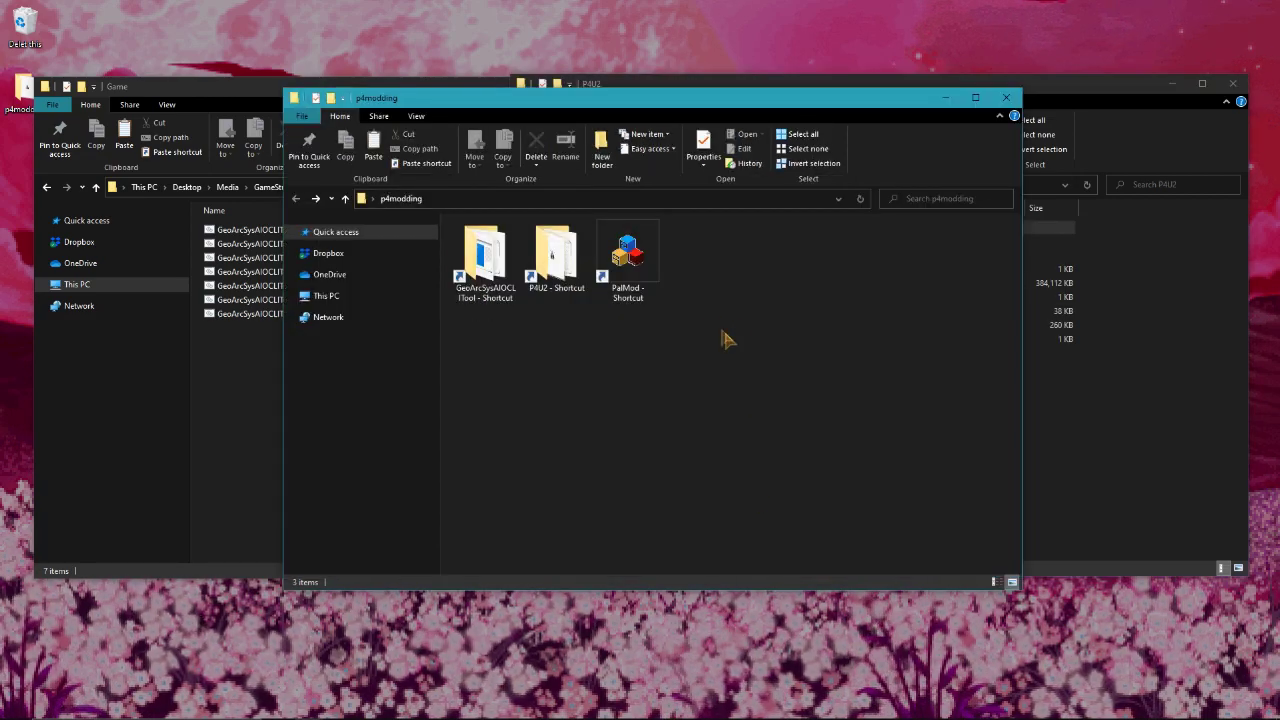
Launch PalMod and load Persona 4 Arena Ultimax (Steam) from the P4U2\asset folder
double_click(650, 252)
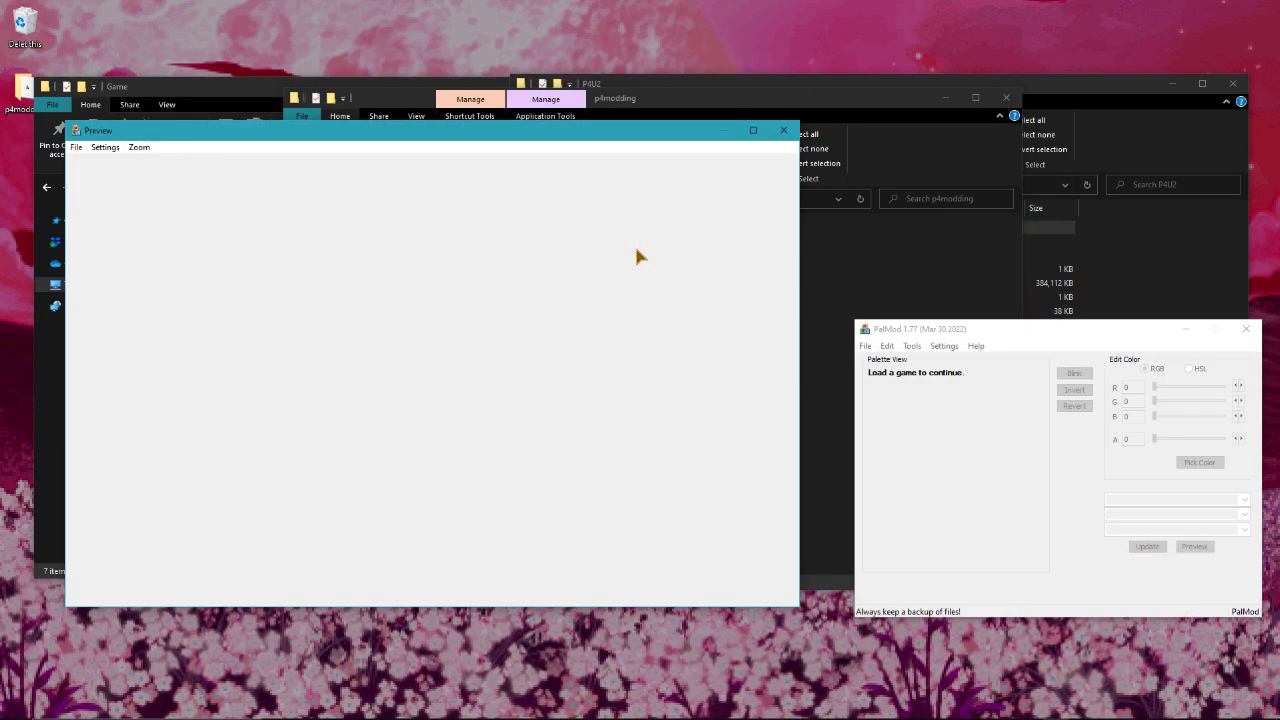
click(865, 346)
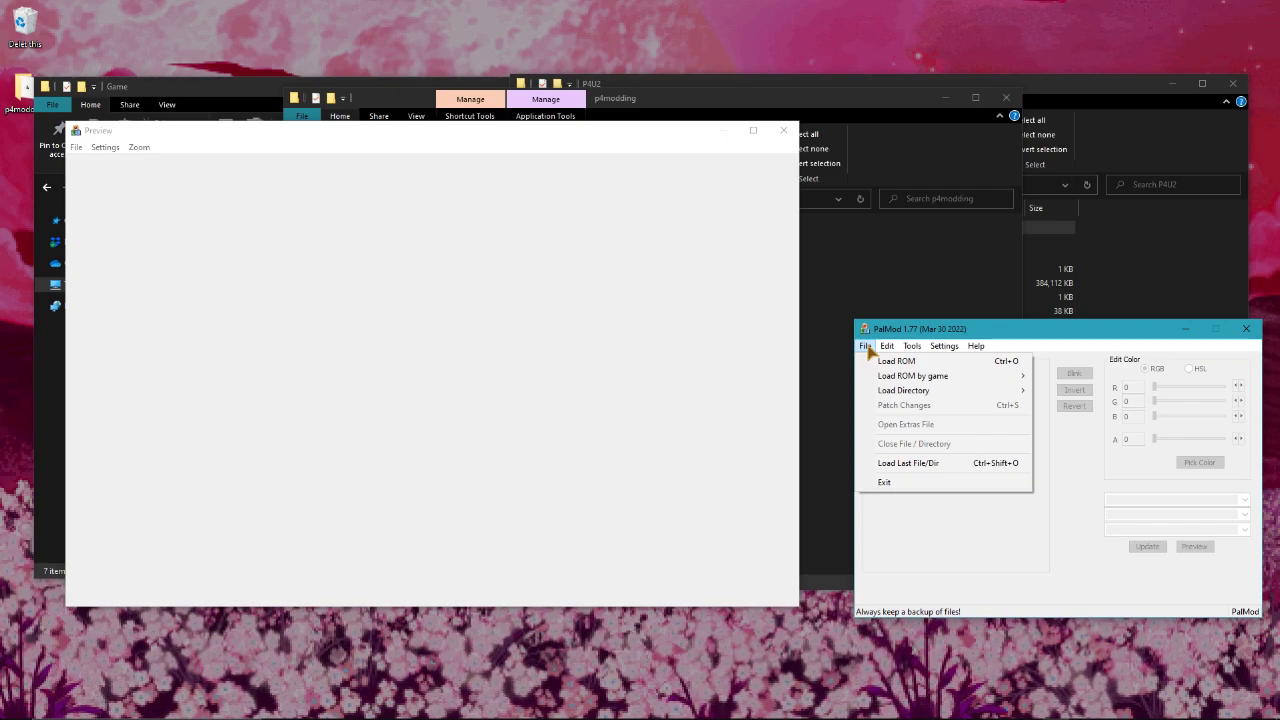
mouse_move(905, 390)
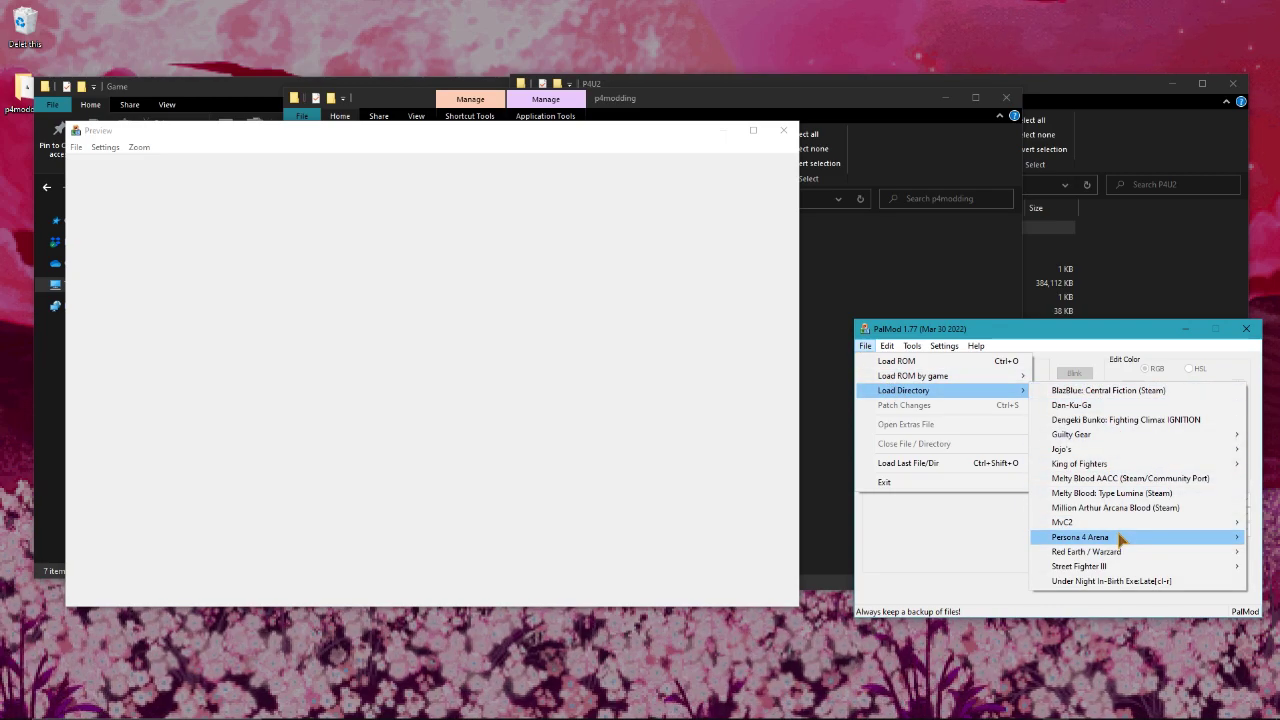
mouse_move(1083, 540)
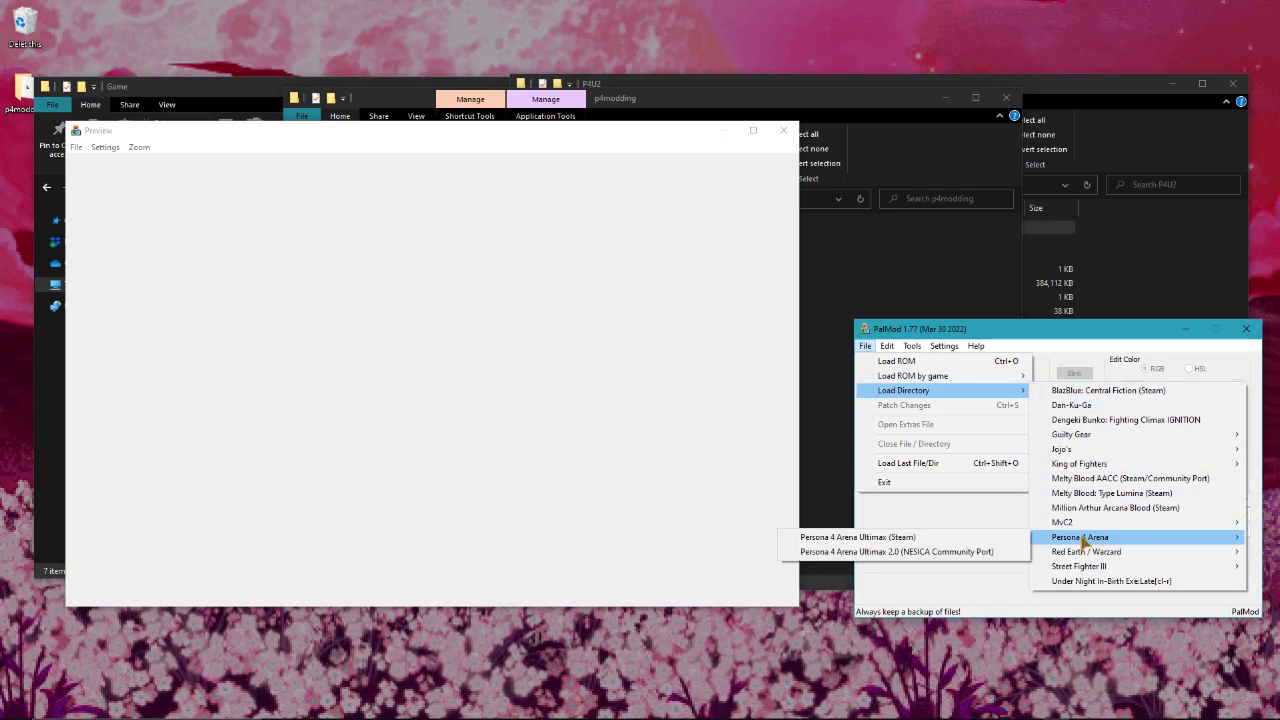
click(983, 539)
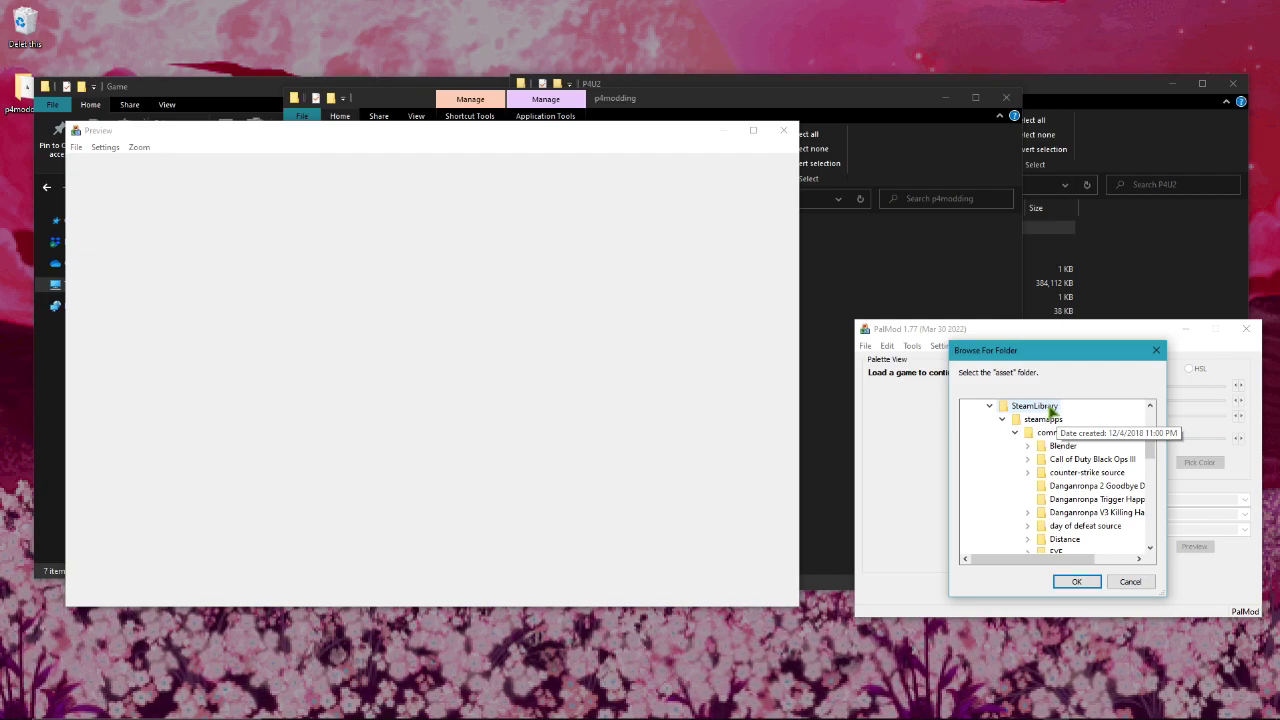
scroll(1060, 430, down, 8)
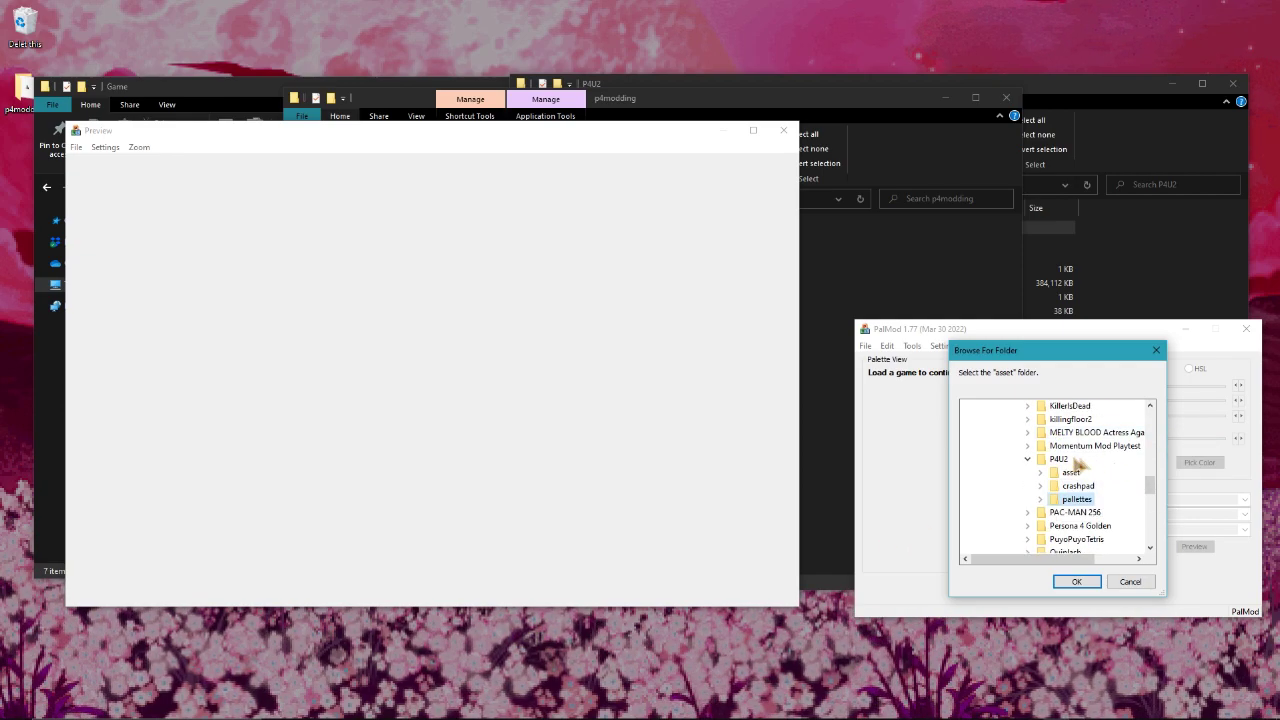
double_click(1070, 472)
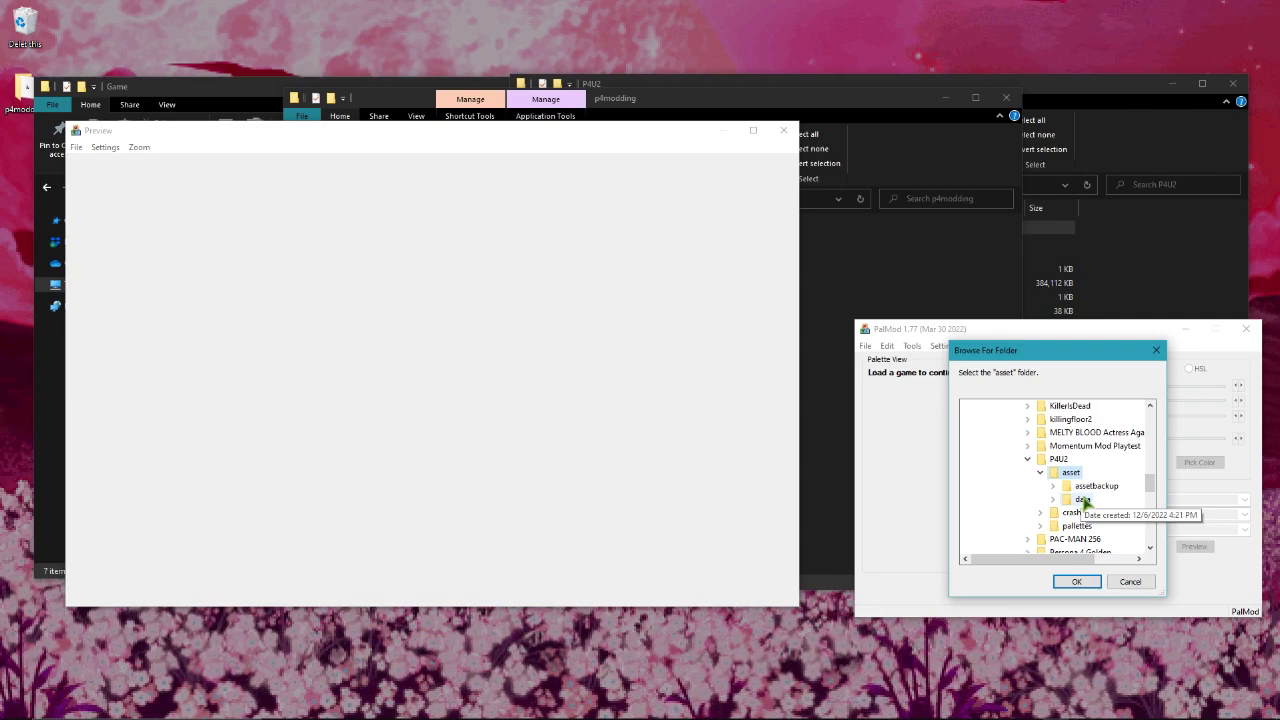
click(1076, 584)
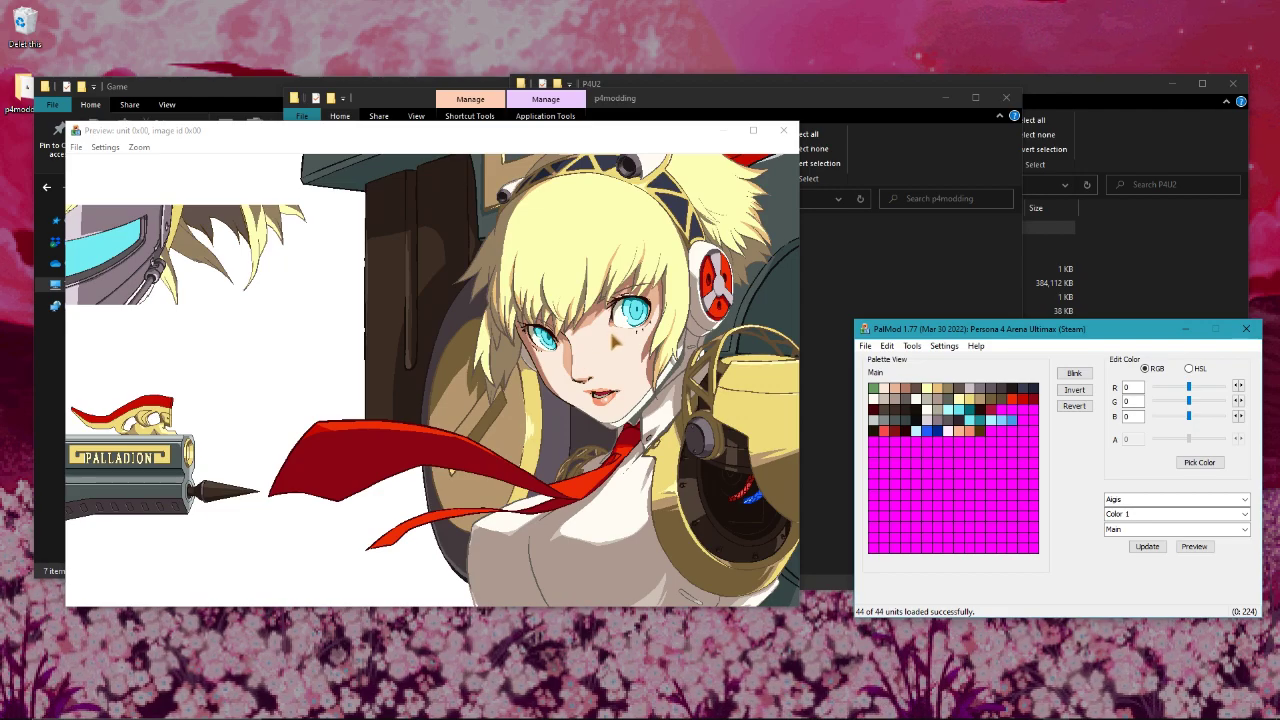
Pan the preview to the sprite sheet and select Yu Narukami with Color 1
drag(630, 333, 752, 260)
drag(341, 345, 571, 350)
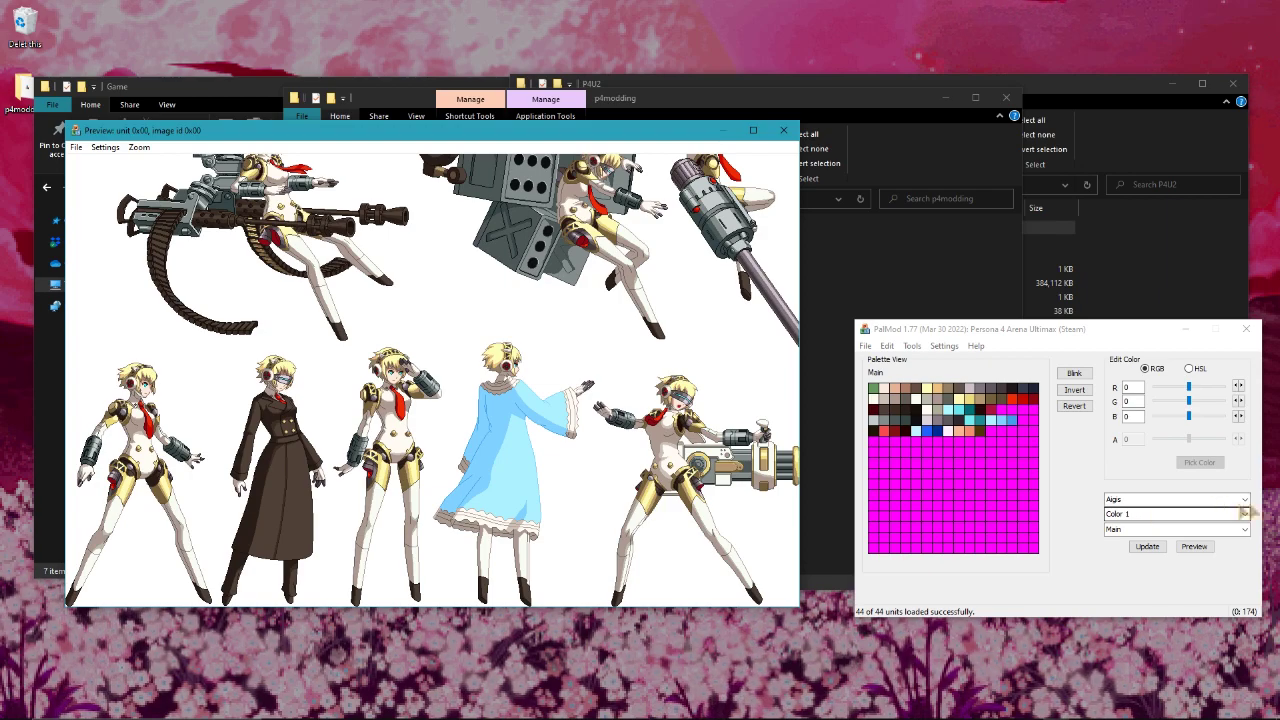
click(1245, 499)
scroll(1197, 400, down, 5)
click(1205, 445)
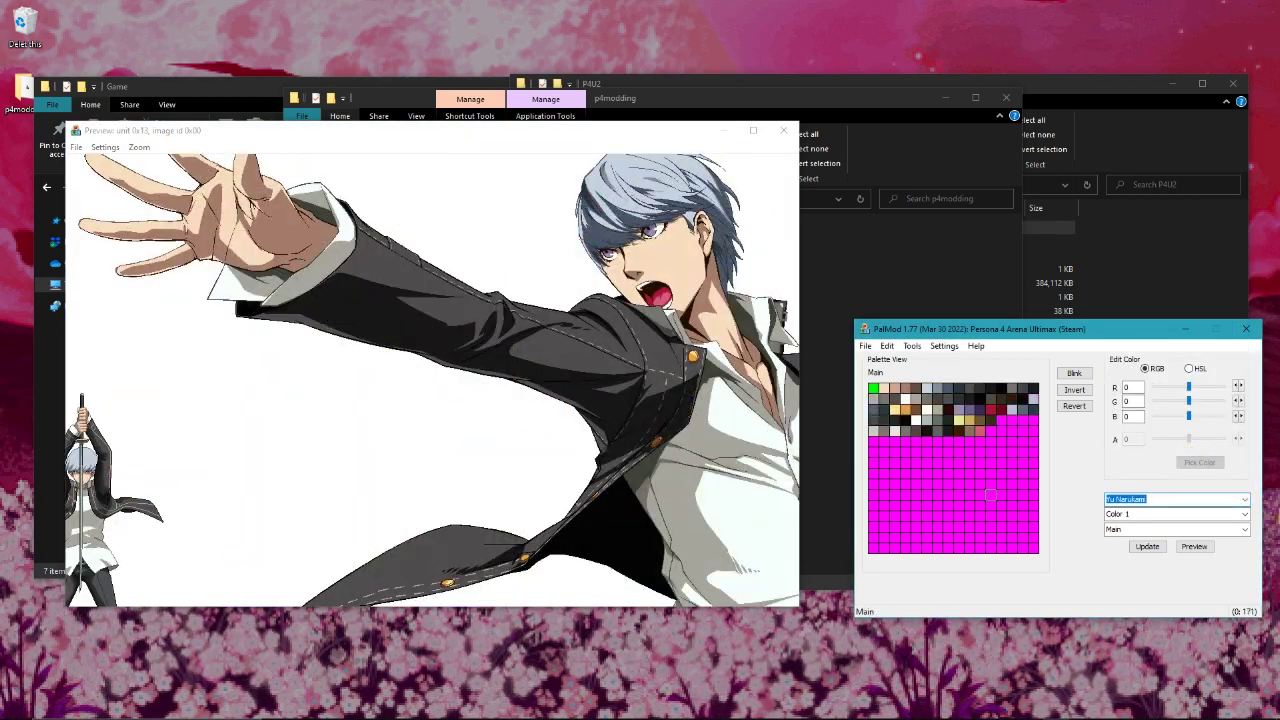
click(1245, 514)
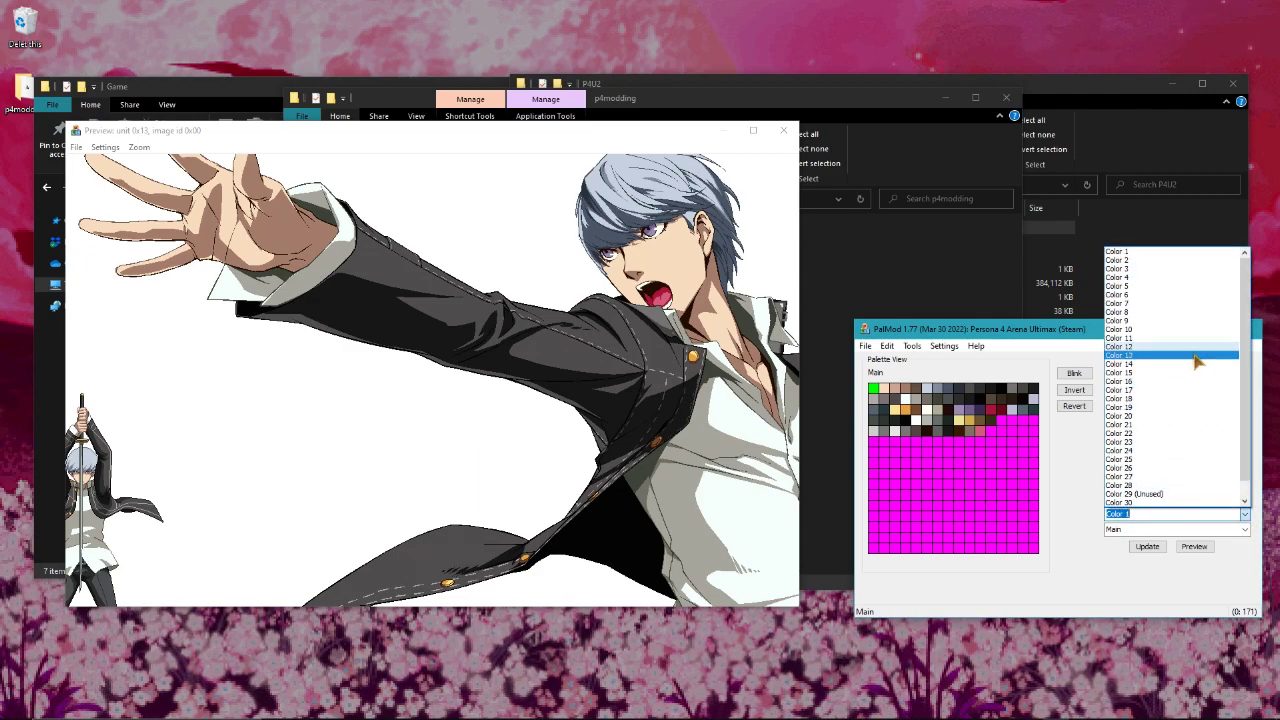
click(1245, 530)
Scroll through Yu's palettes and preview the Persona: Izanagi palette
scroll(1240, 529, down, 1)
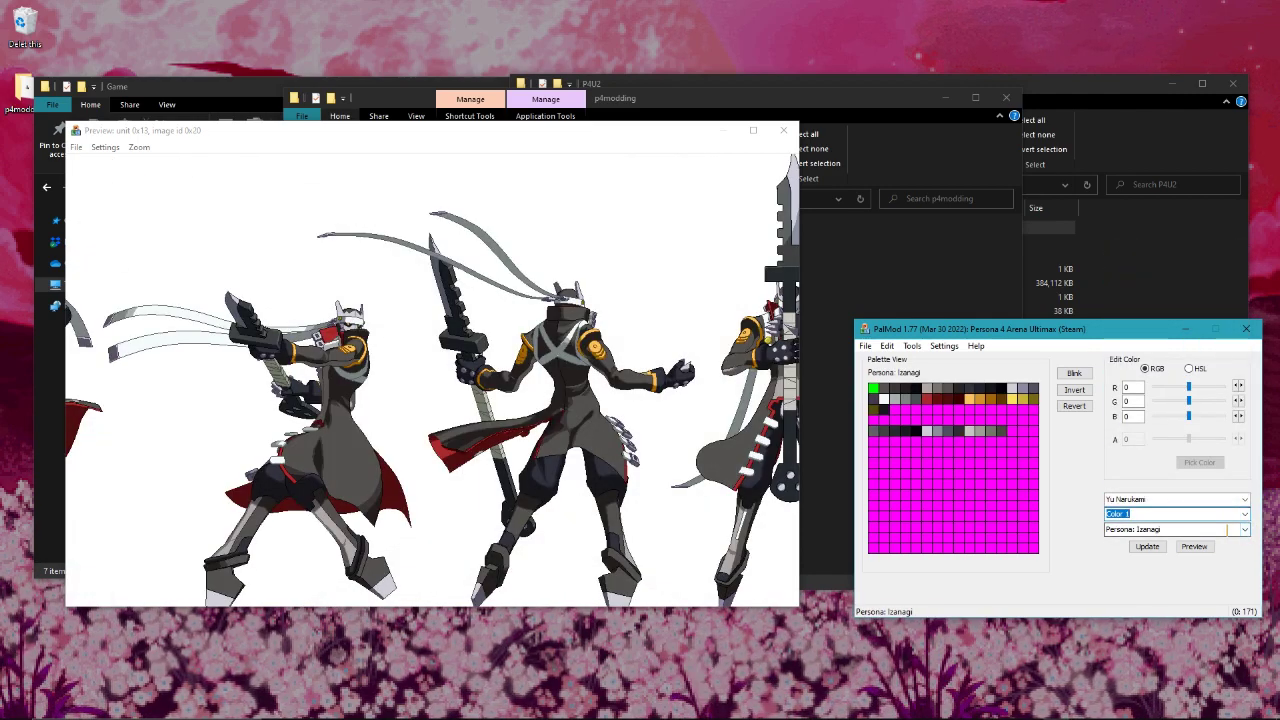
scroll(1226, 530, down, 2)
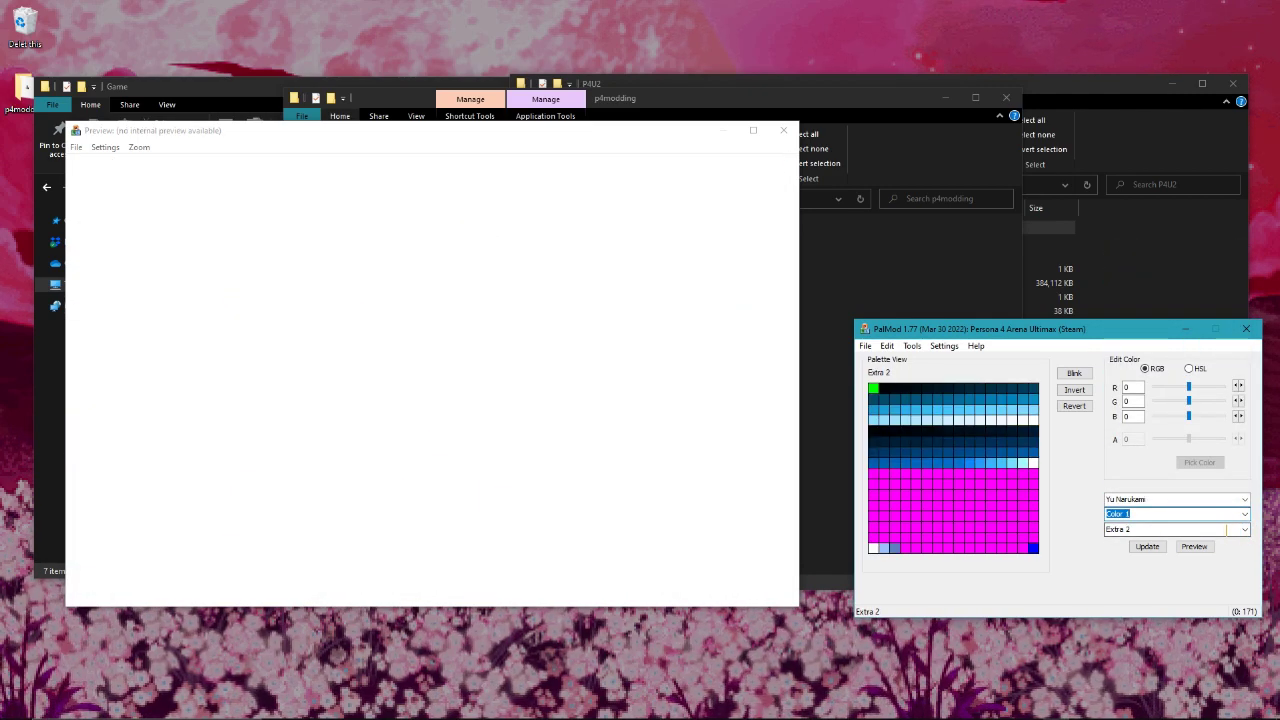
scroll(1226, 530, down, 1)
scroll(1226, 532, up, 3)
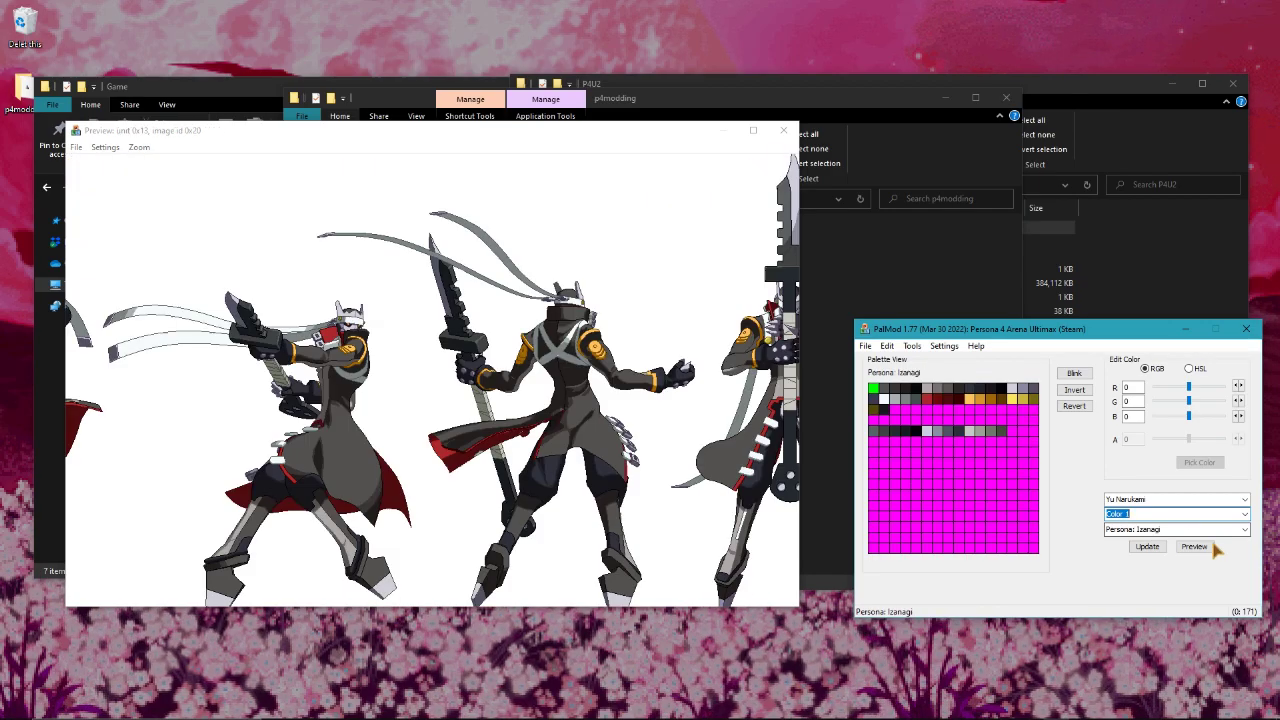
scroll(1178, 531, up, 1)
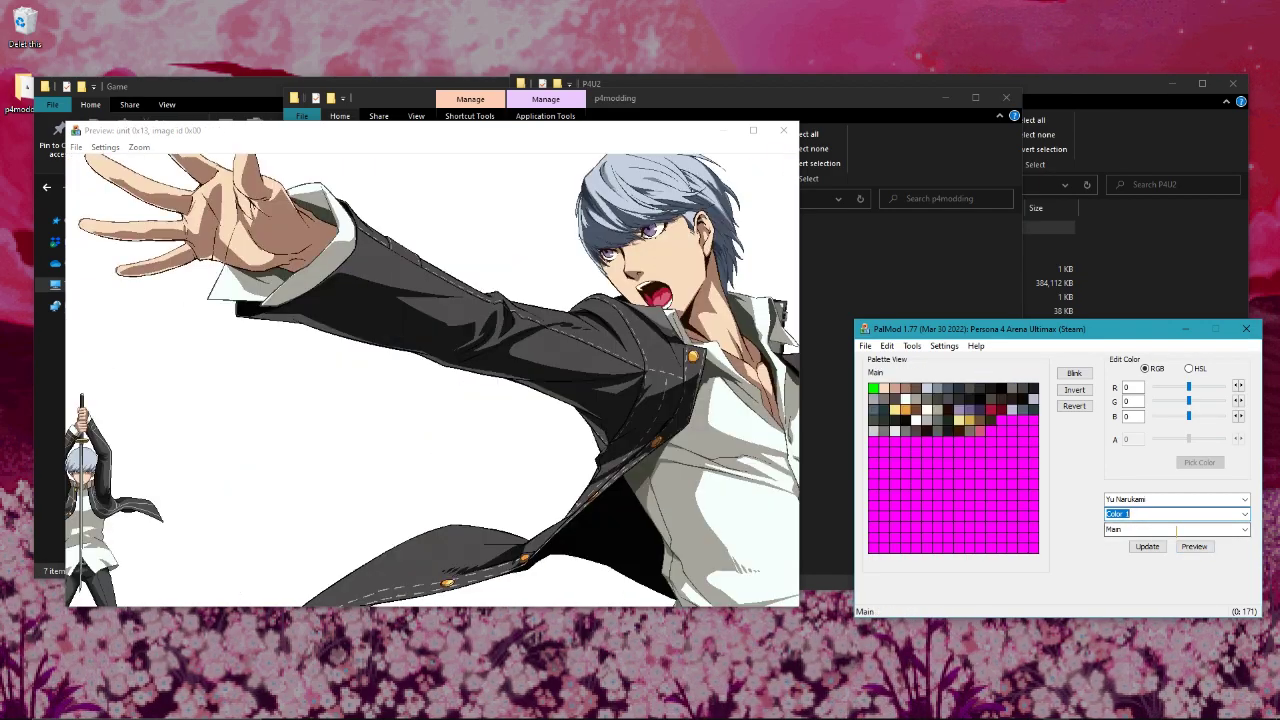
scroll(1176, 531, down, 1)
click(455, 350)
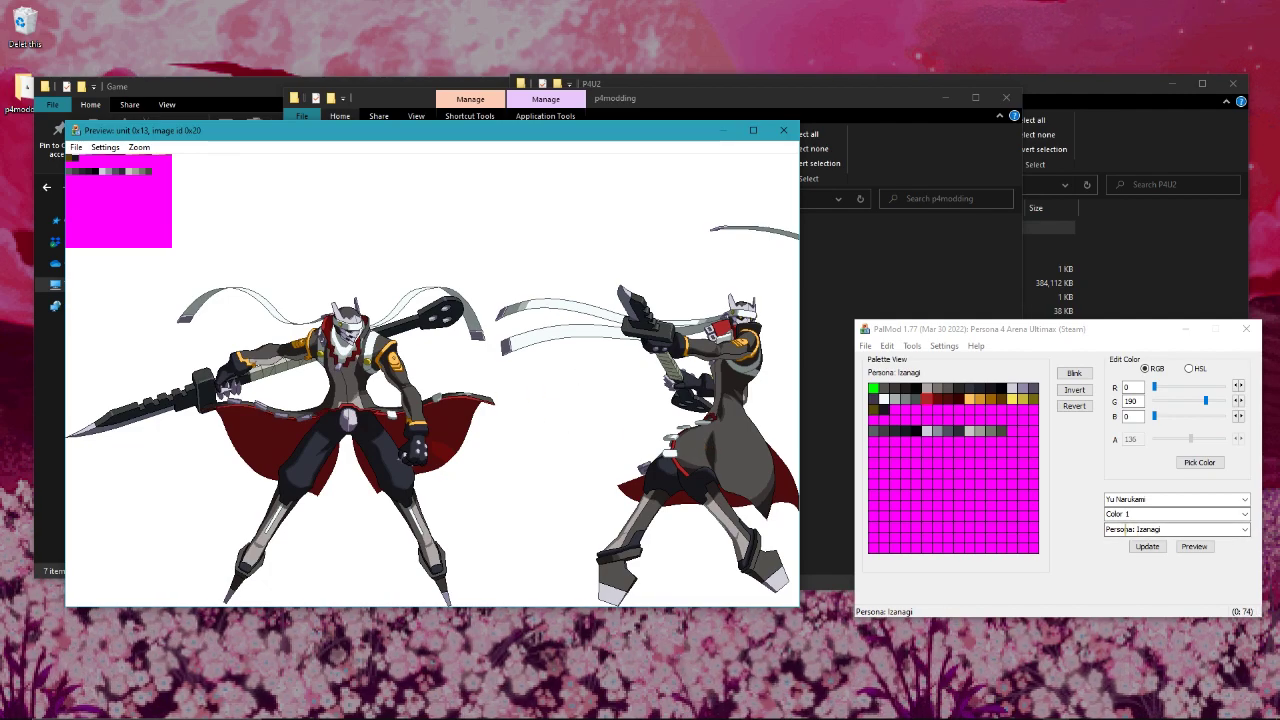
View the Extra 1 palette, scroll colour slots to Color 31, then return to Color 1
scroll(1176, 529, down, 1)
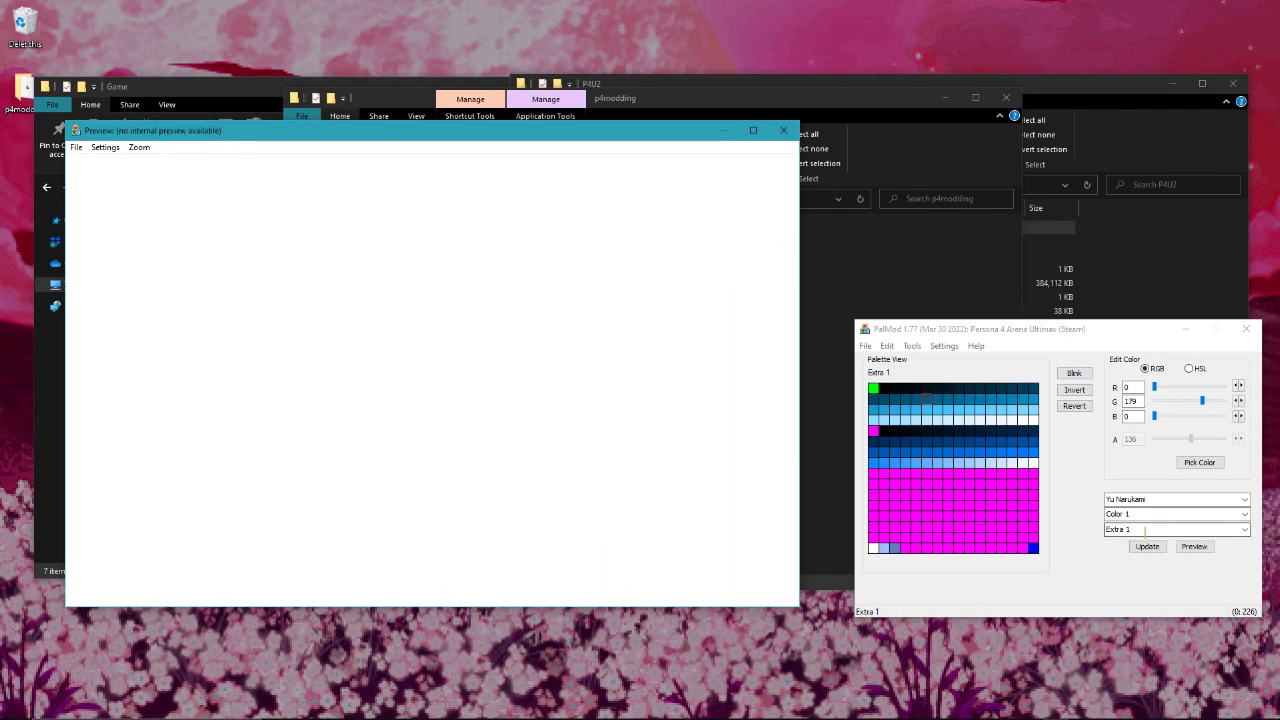
click(890, 395)
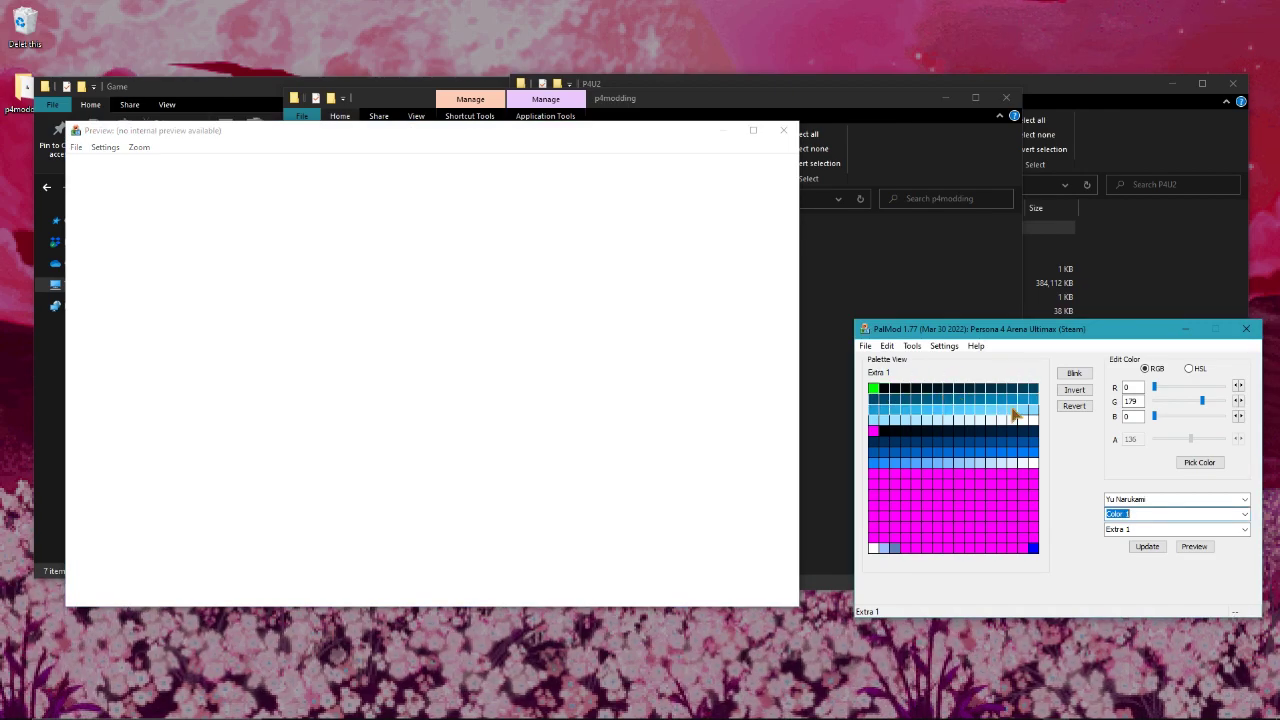
click(887, 434)
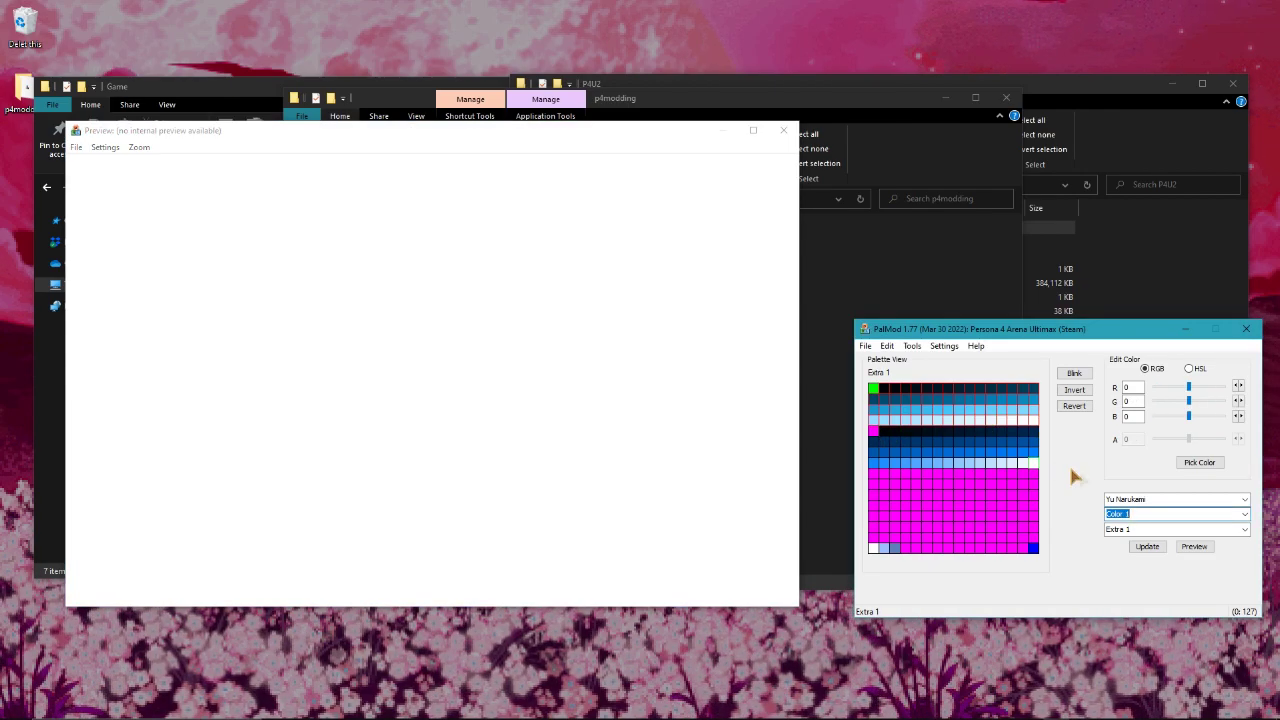
click(423, 400)
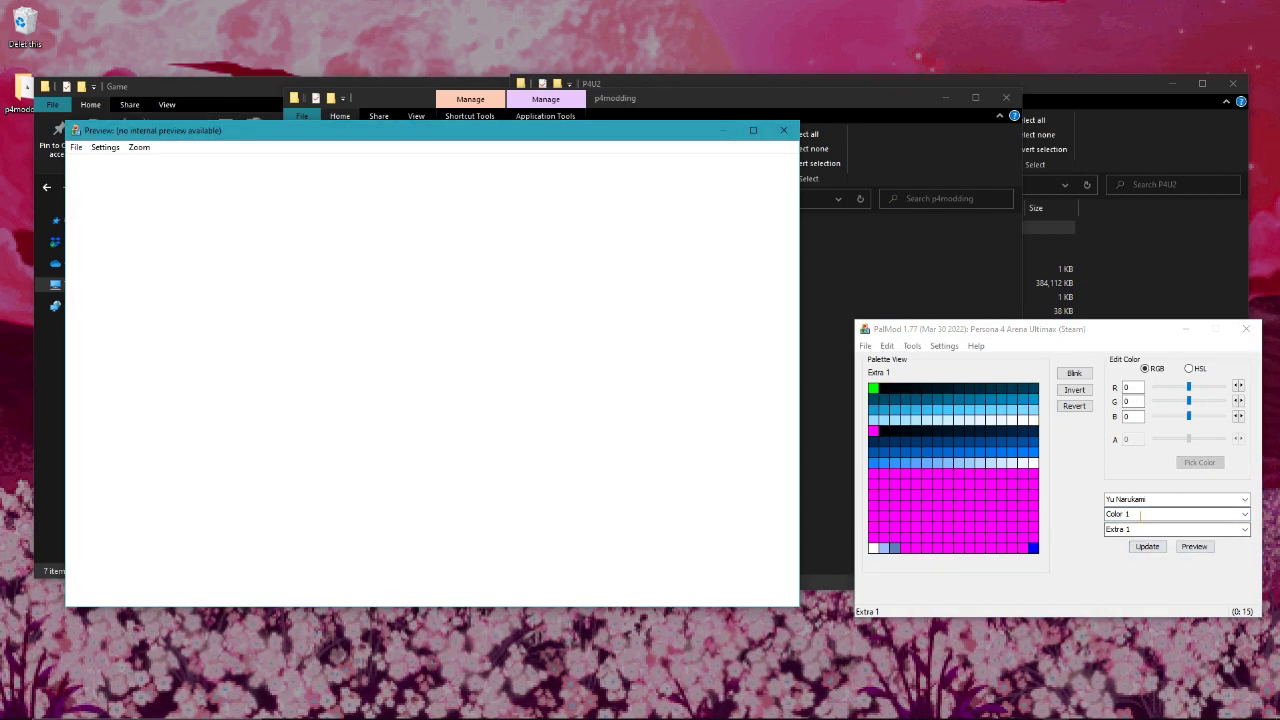
scroll(1140, 514, down, 5)
scroll(1140, 514, down, 1)
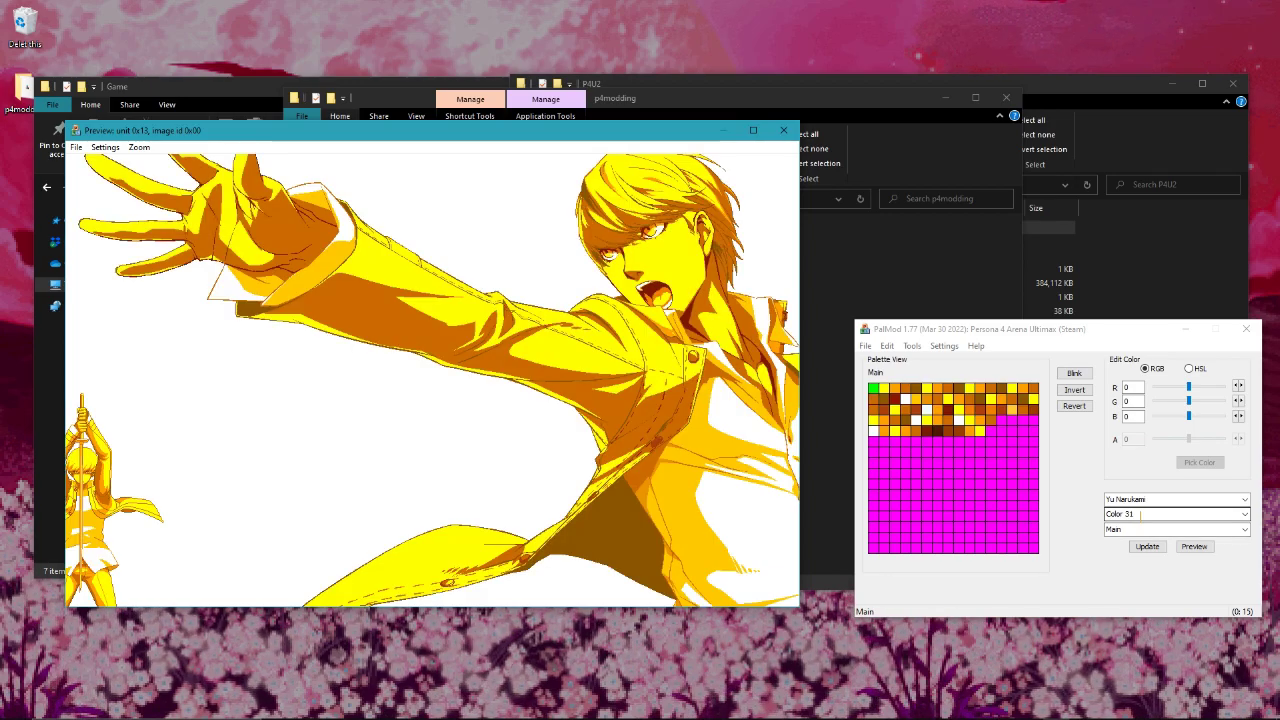
click(1140, 514)
click(1133, 252)
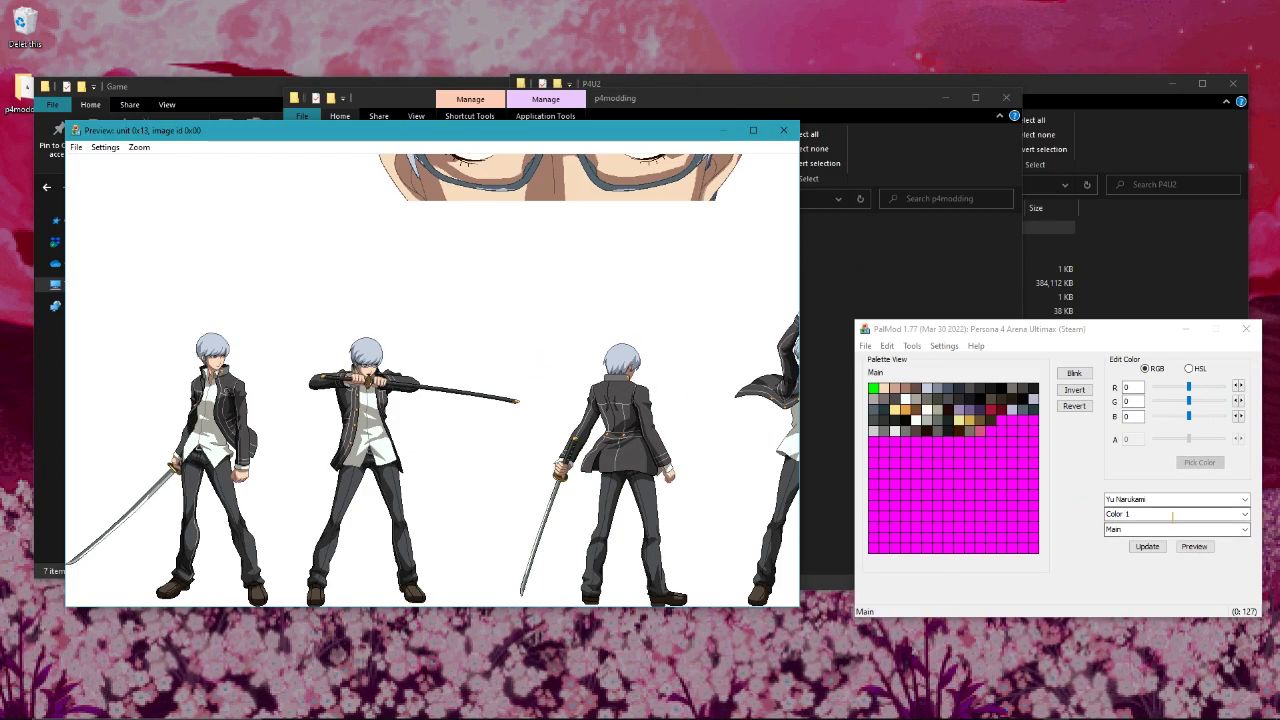
click(1246, 502)
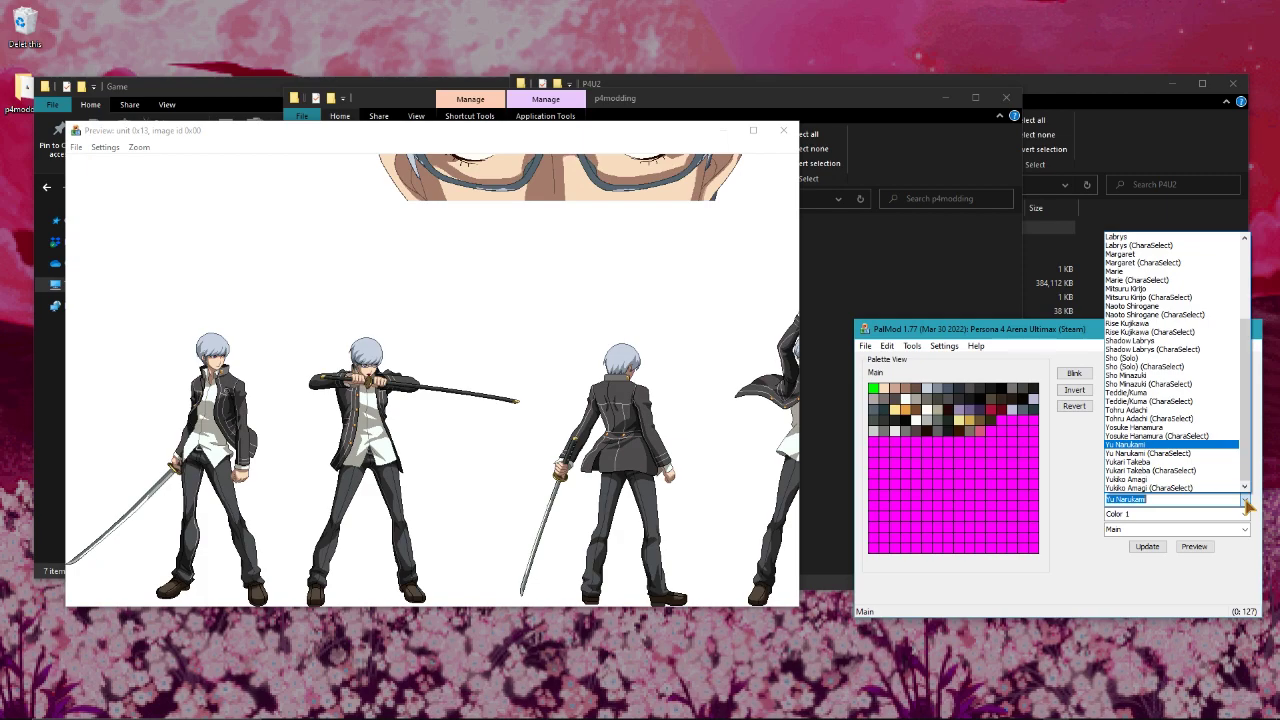
click(1150, 454)
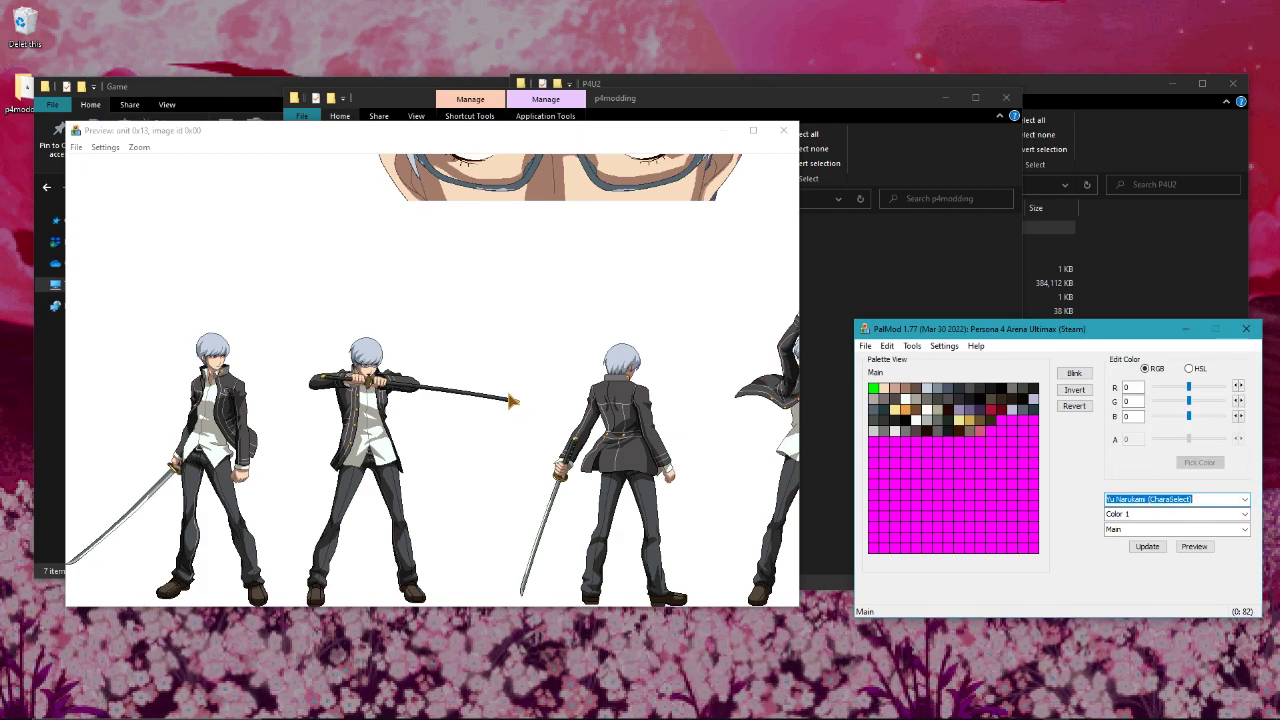
click(460, 400)
scroll(1207, 498, up, 1)
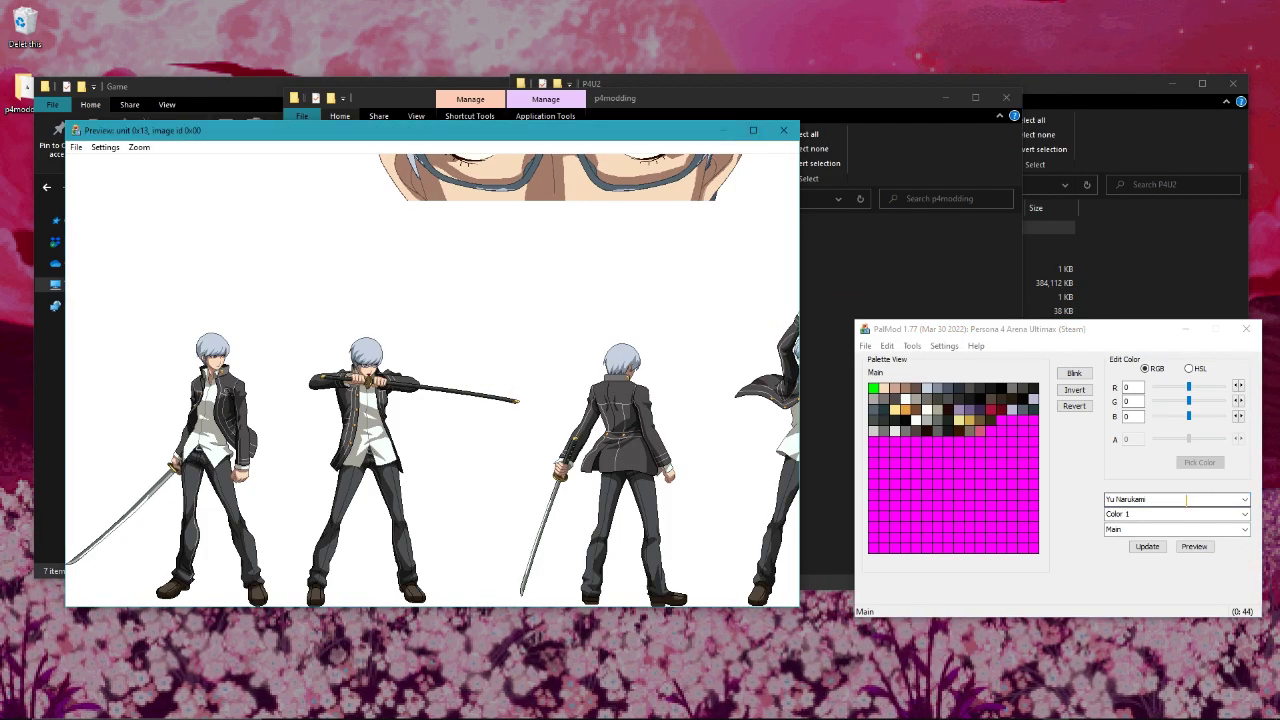
scroll(1187, 499, down, 1)
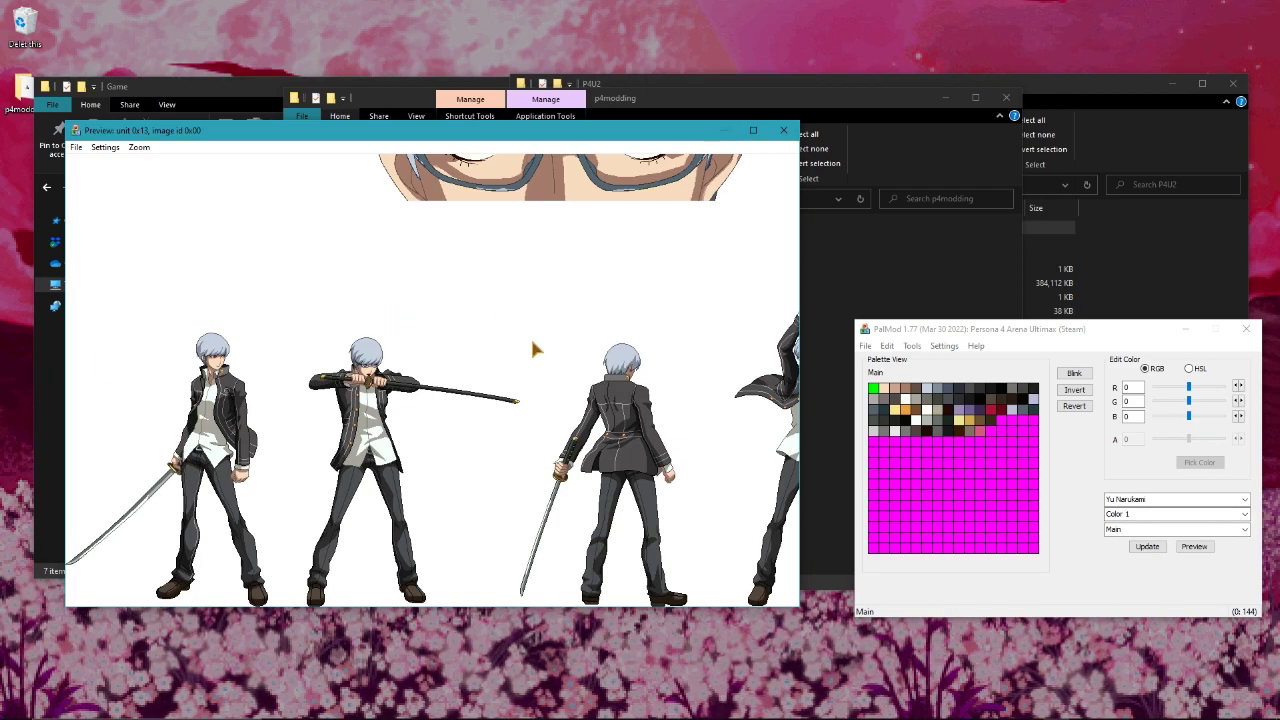
Select Yu's hair shade row, switch editing to HSL, shift hue toward pink, then reset to 0
click(934, 396)
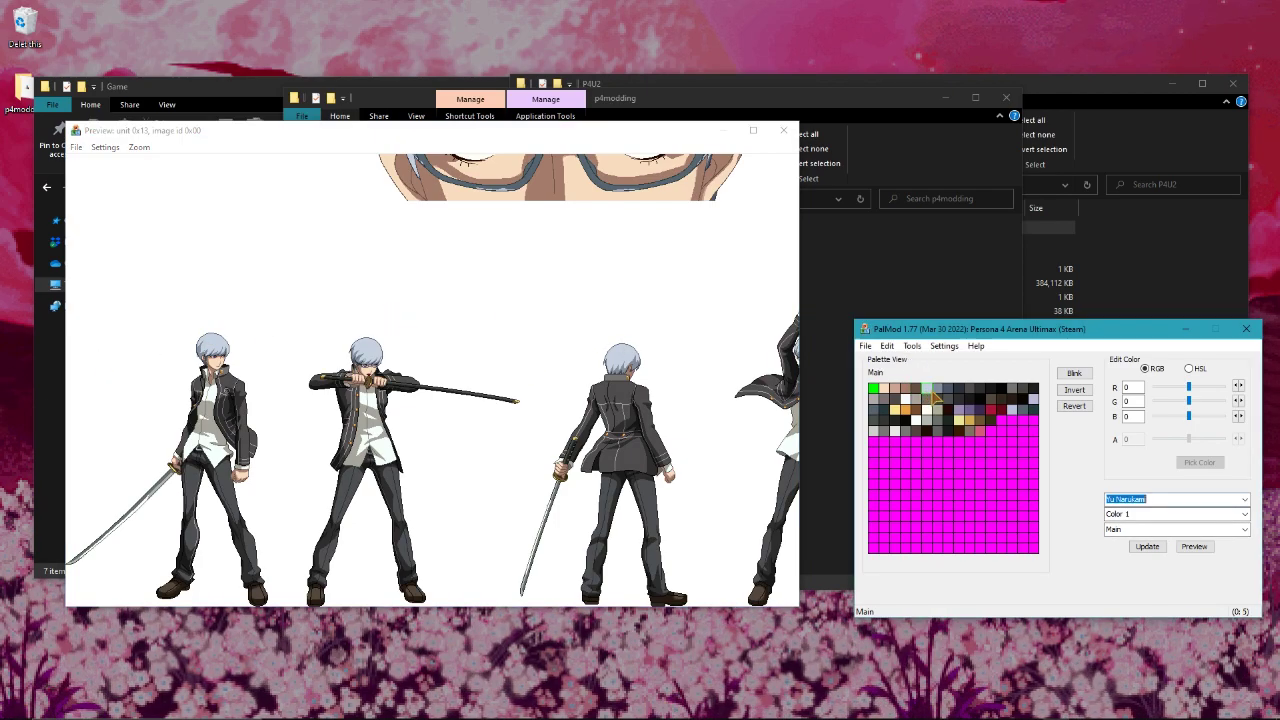
drag(934, 396, 968, 394)
click(1189, 369)
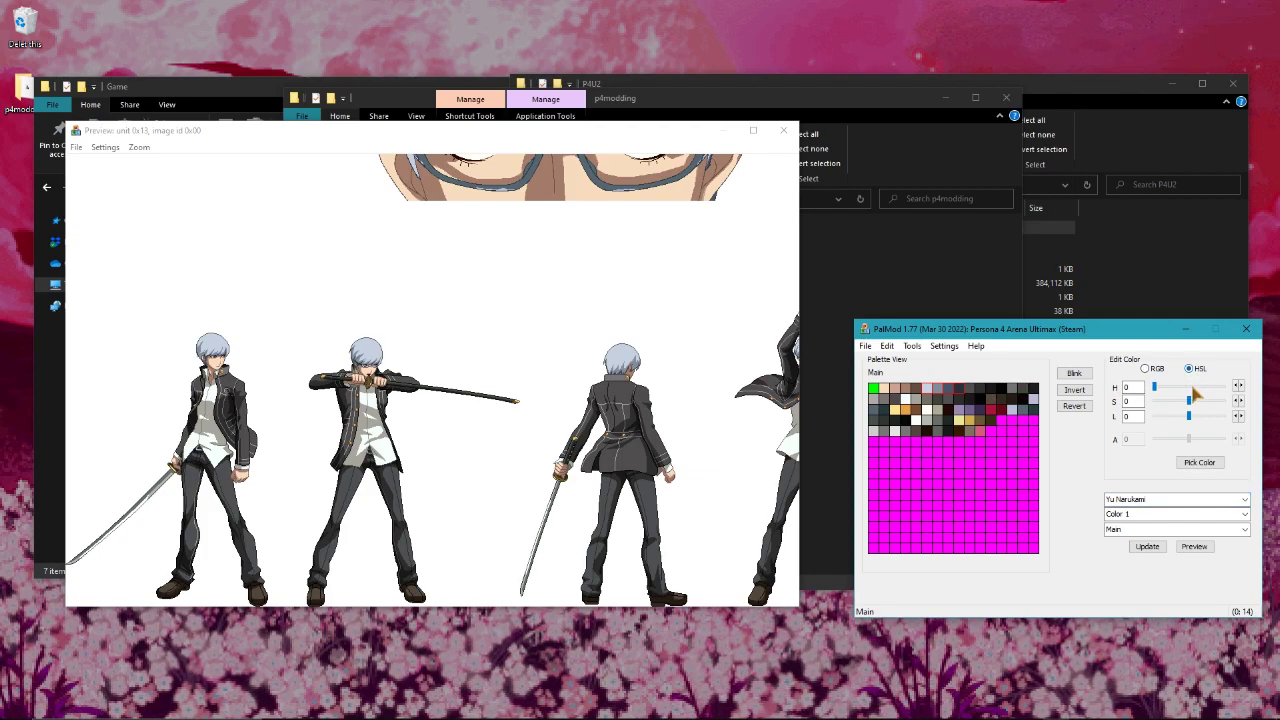
drag(1157, 390, 1180, 392)
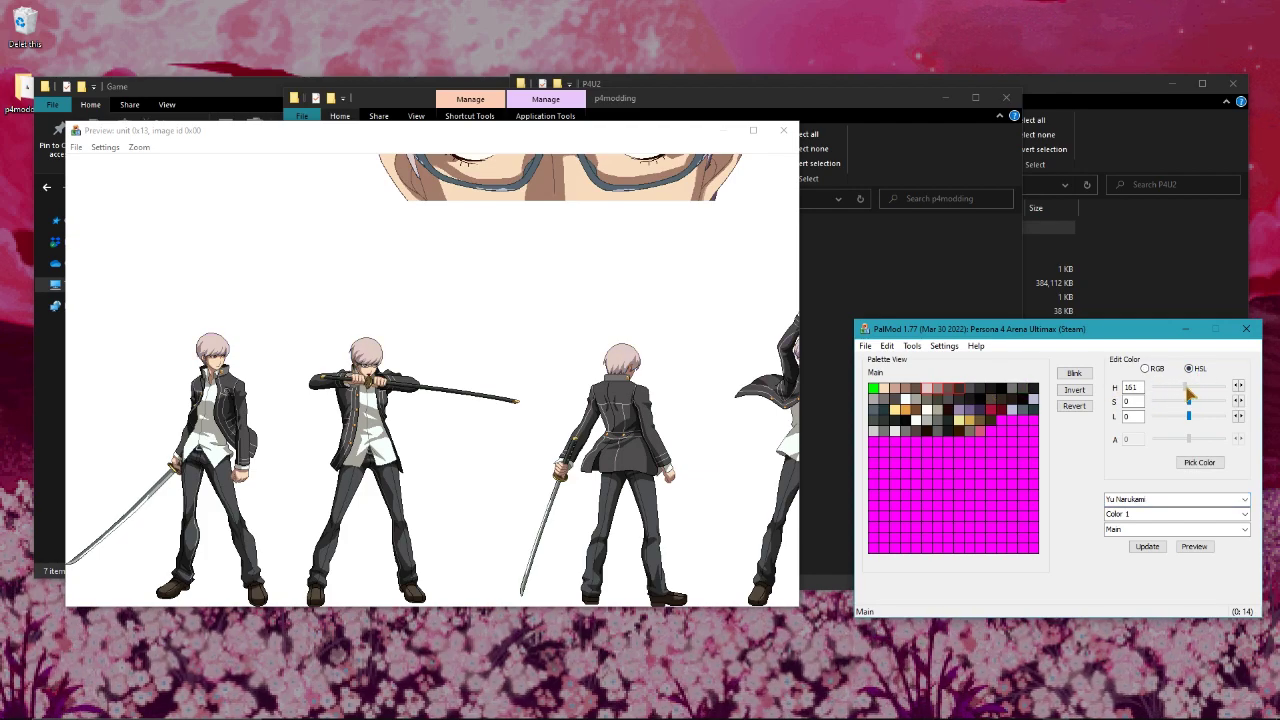
drag(1189, 393, 1154, 390)
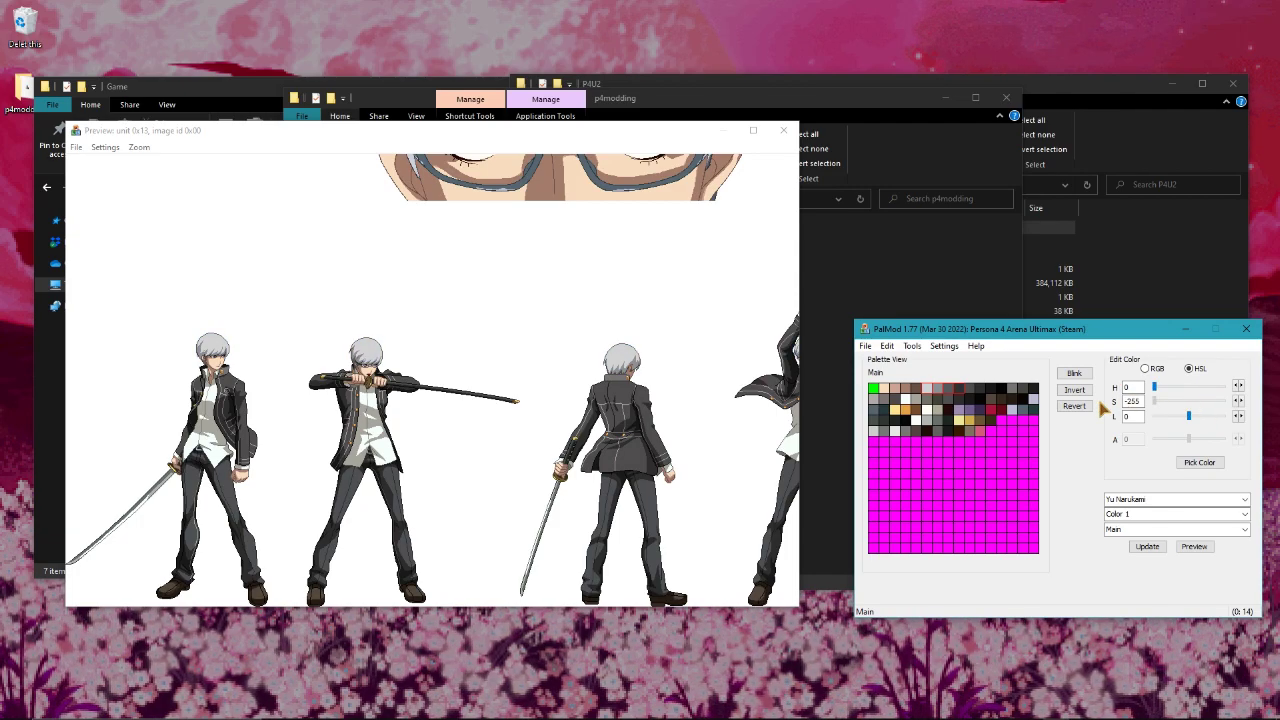
click(143, 405)
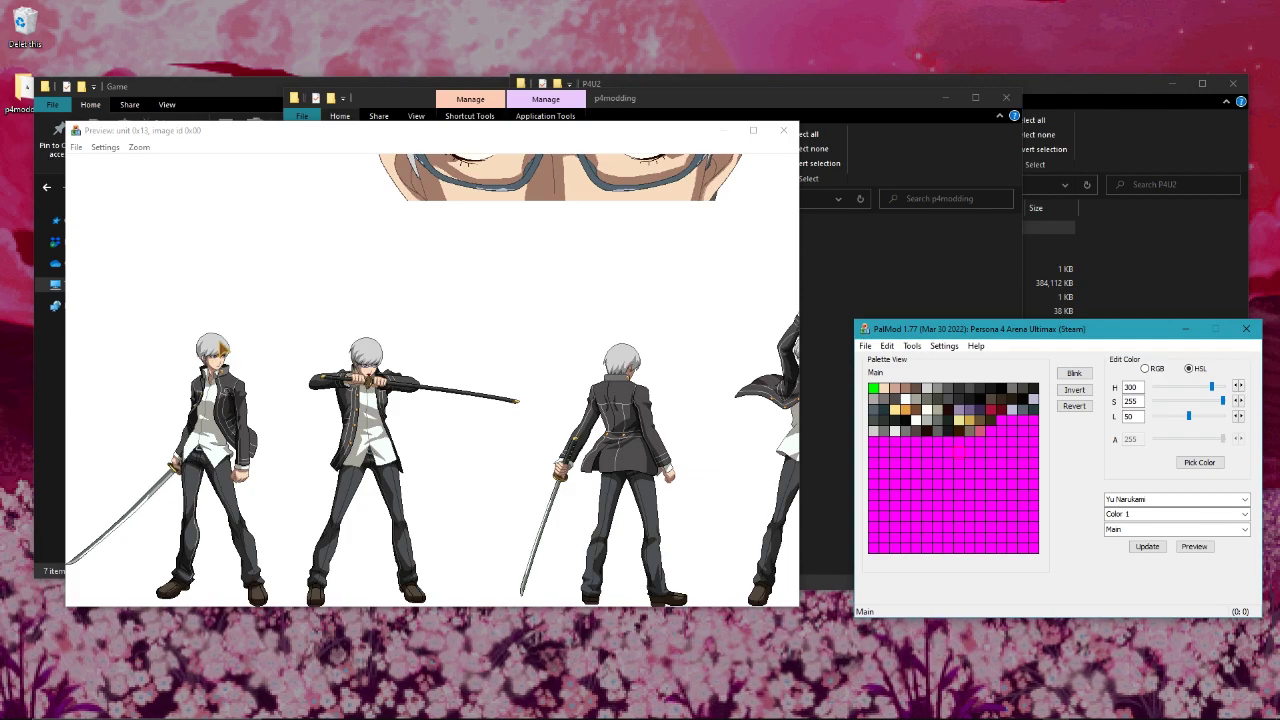
click(918, 408)
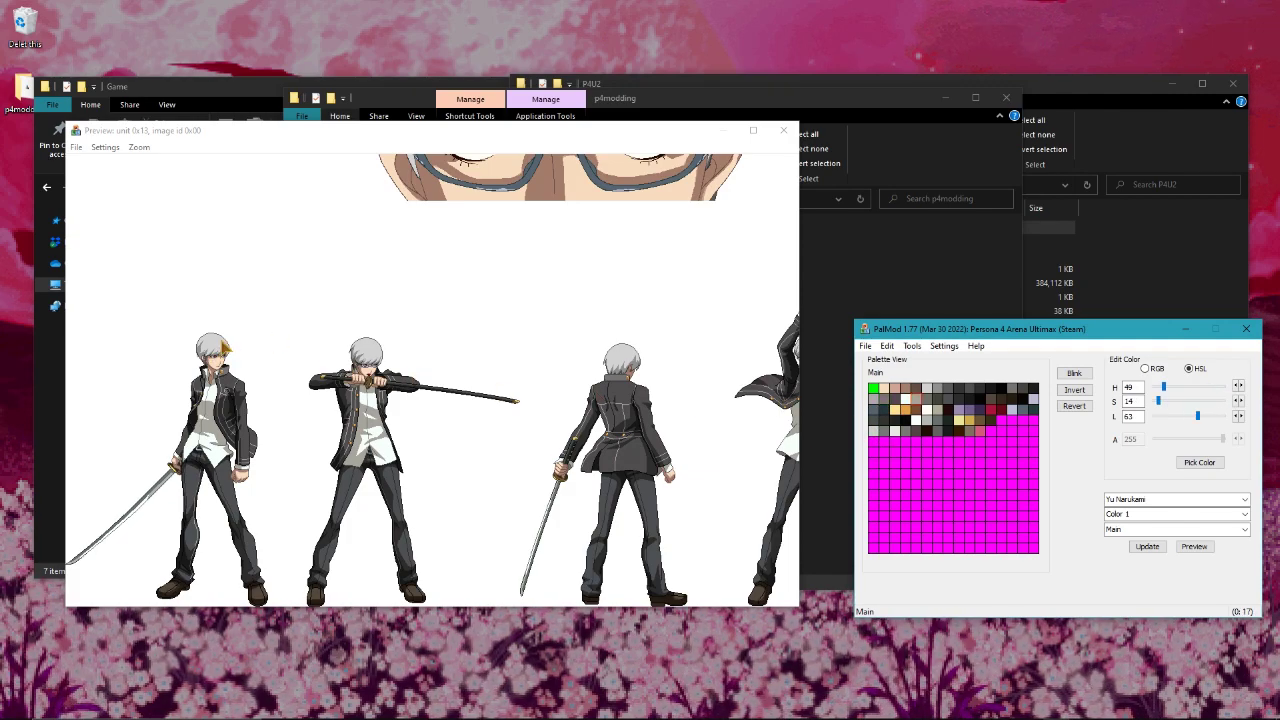
Find the front sprite's hair colour in the palette and compare the neighbouring grey swatches
right_click(216, 345)
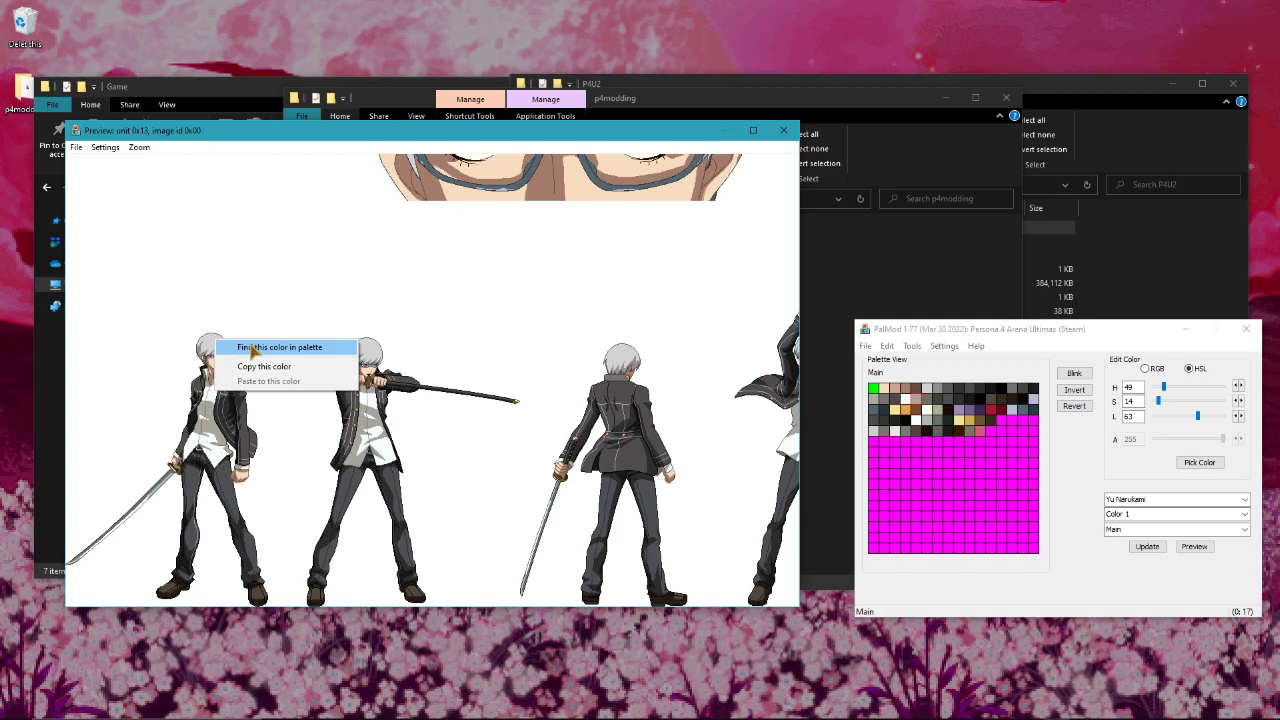
click(253, 350)
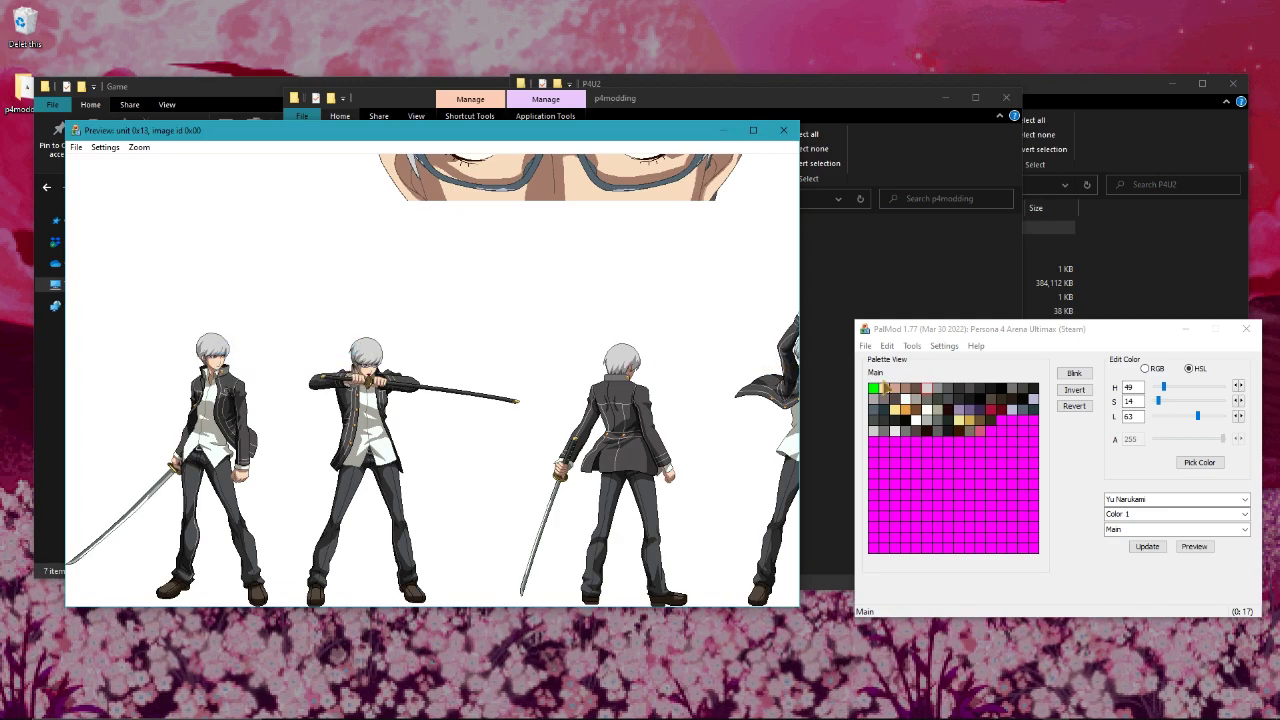
click(931, 394)
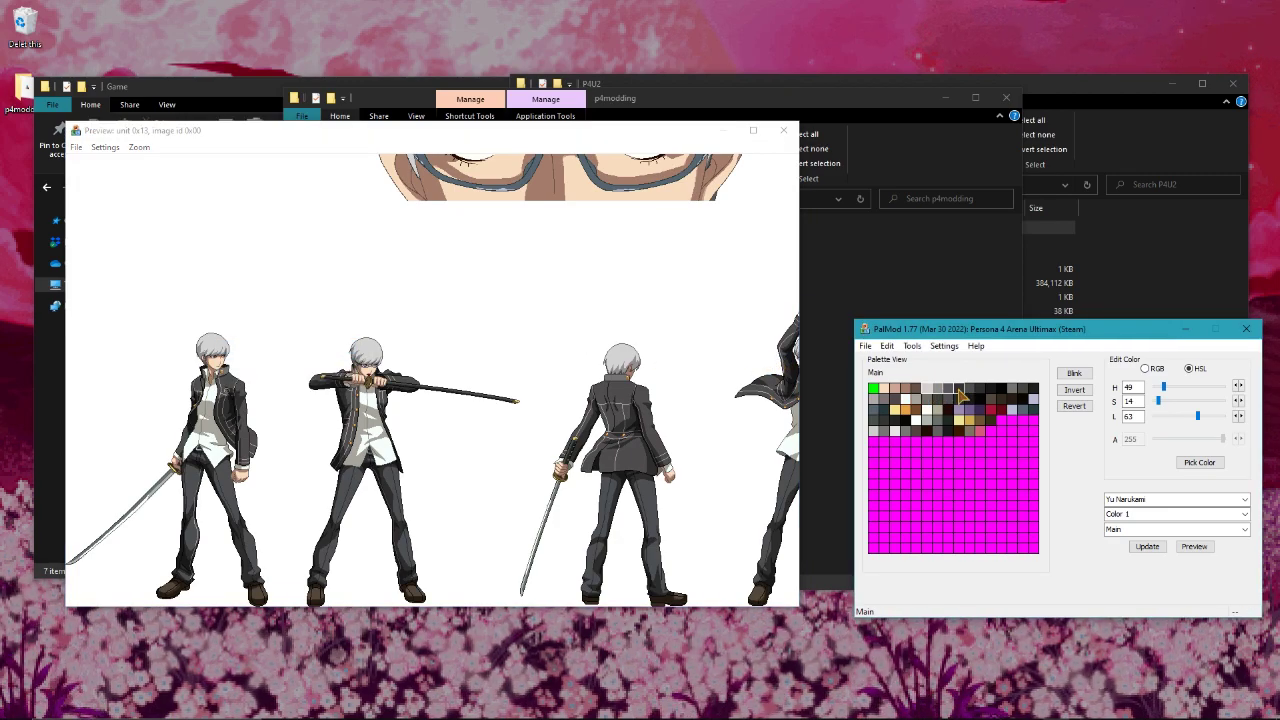
click(959, 390)
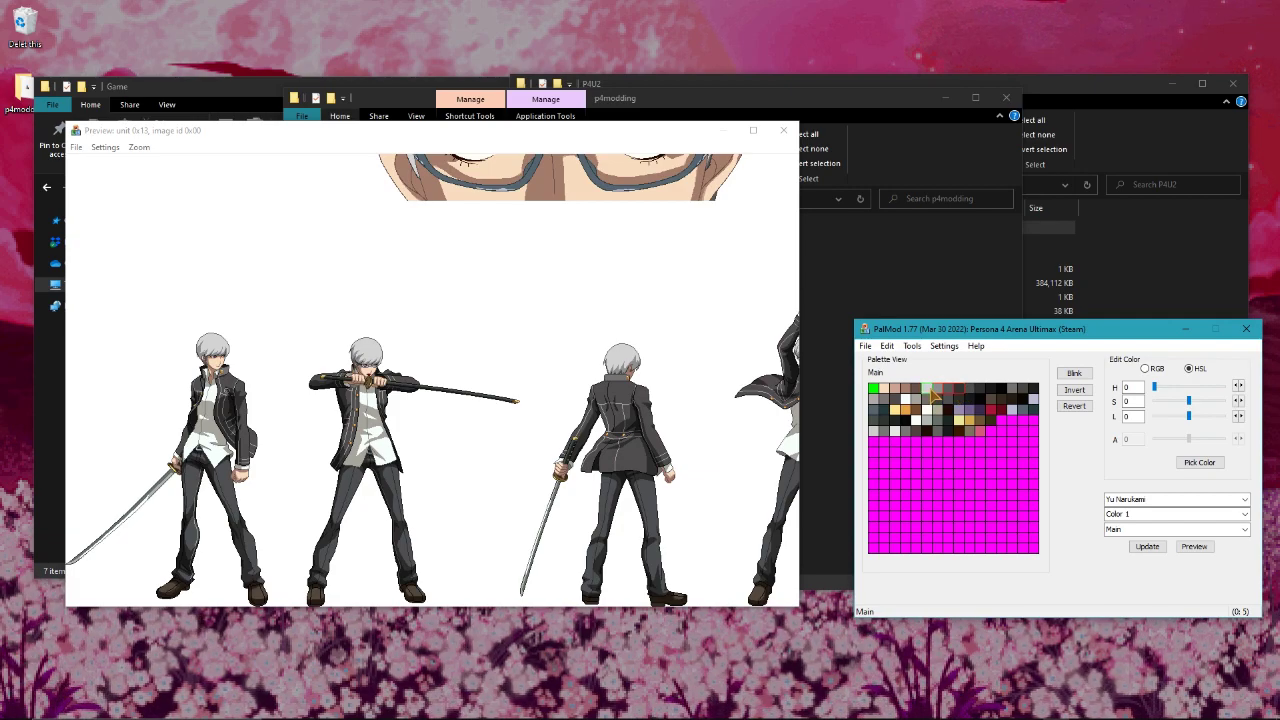
click(931, 394)
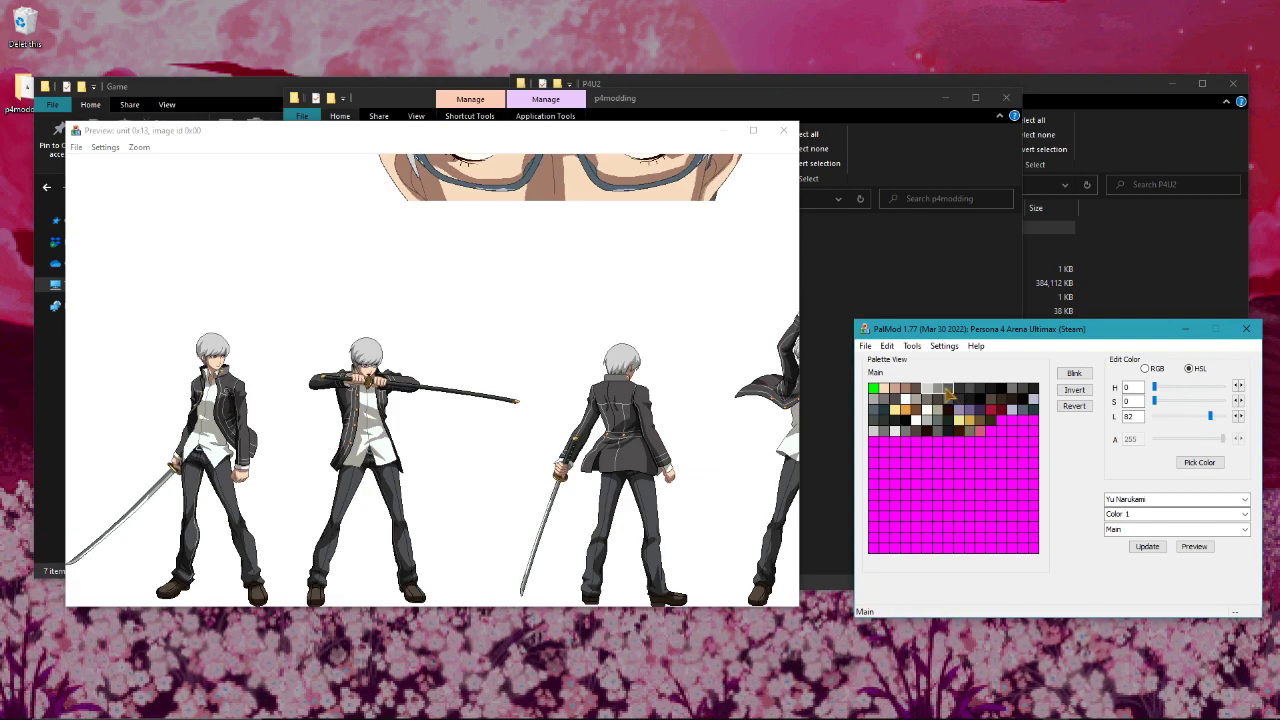
click(939, 395)
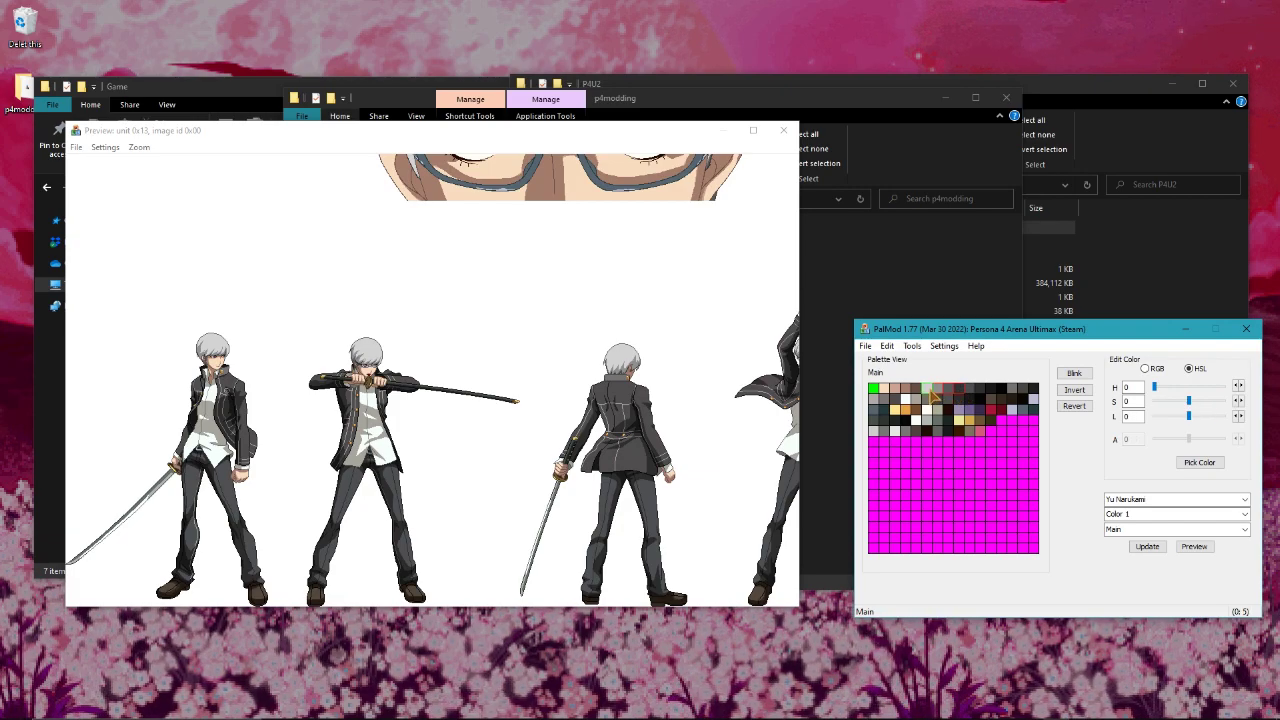
click(931, 394)
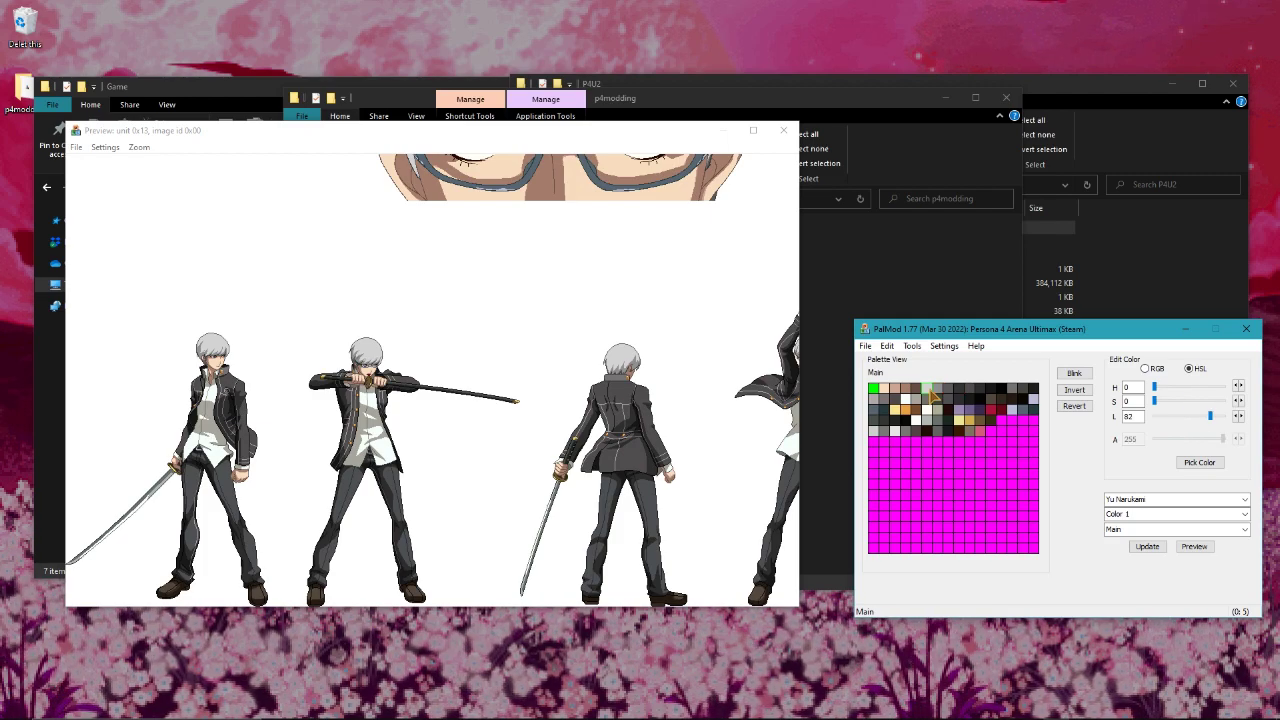
Find the back-view sprite's hair colour in the palette and make it blink in the preview
right_click(618, 383)
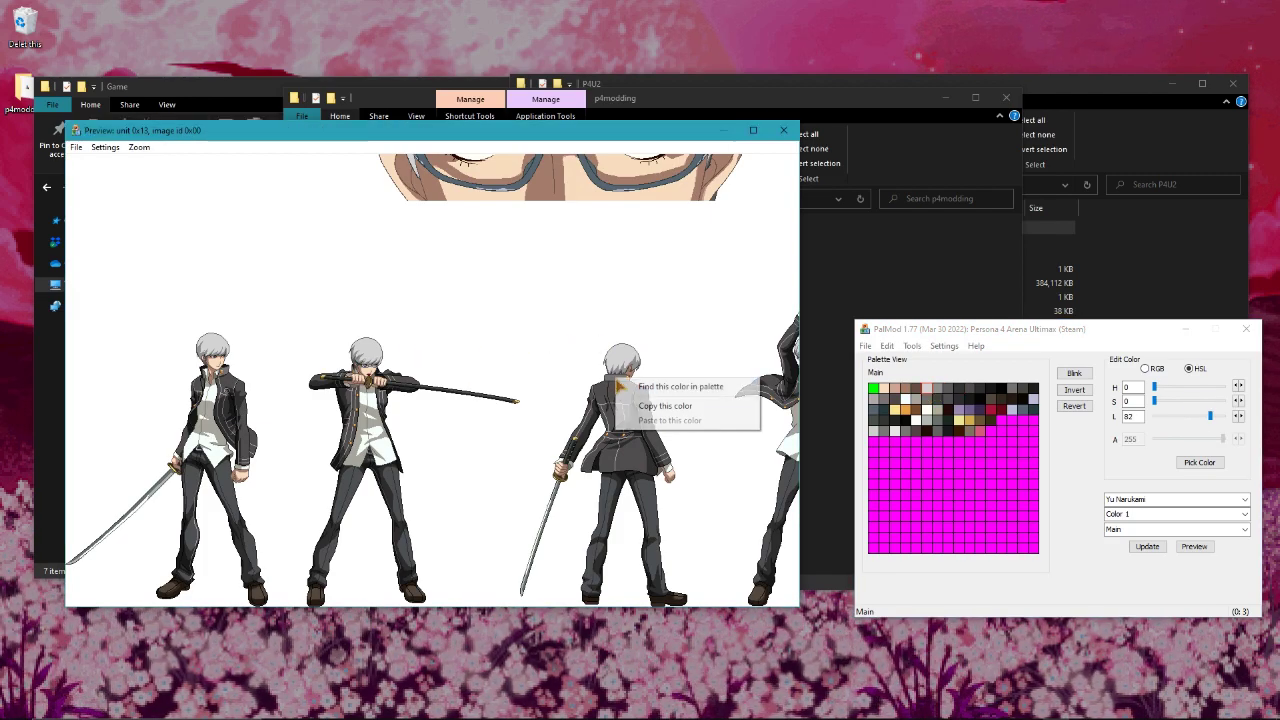
click(640, 382)
click(1020, 398)
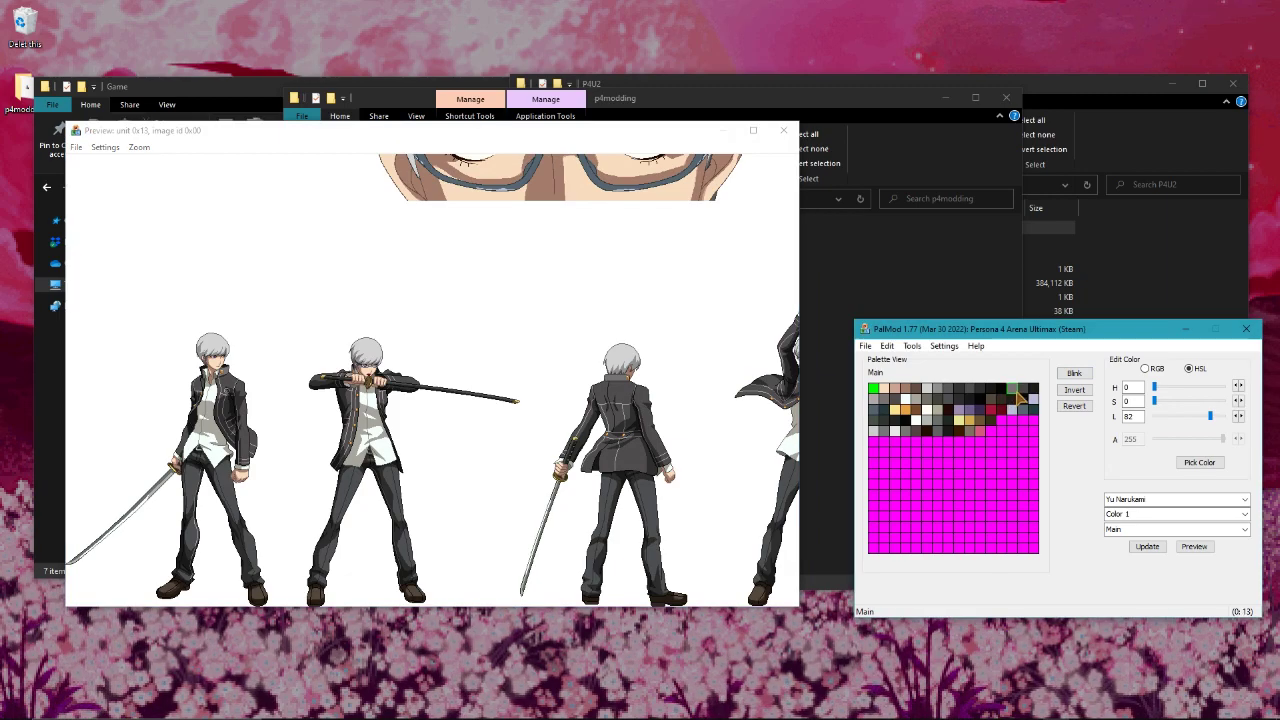
click(1035, 398)
click(1074, 373)
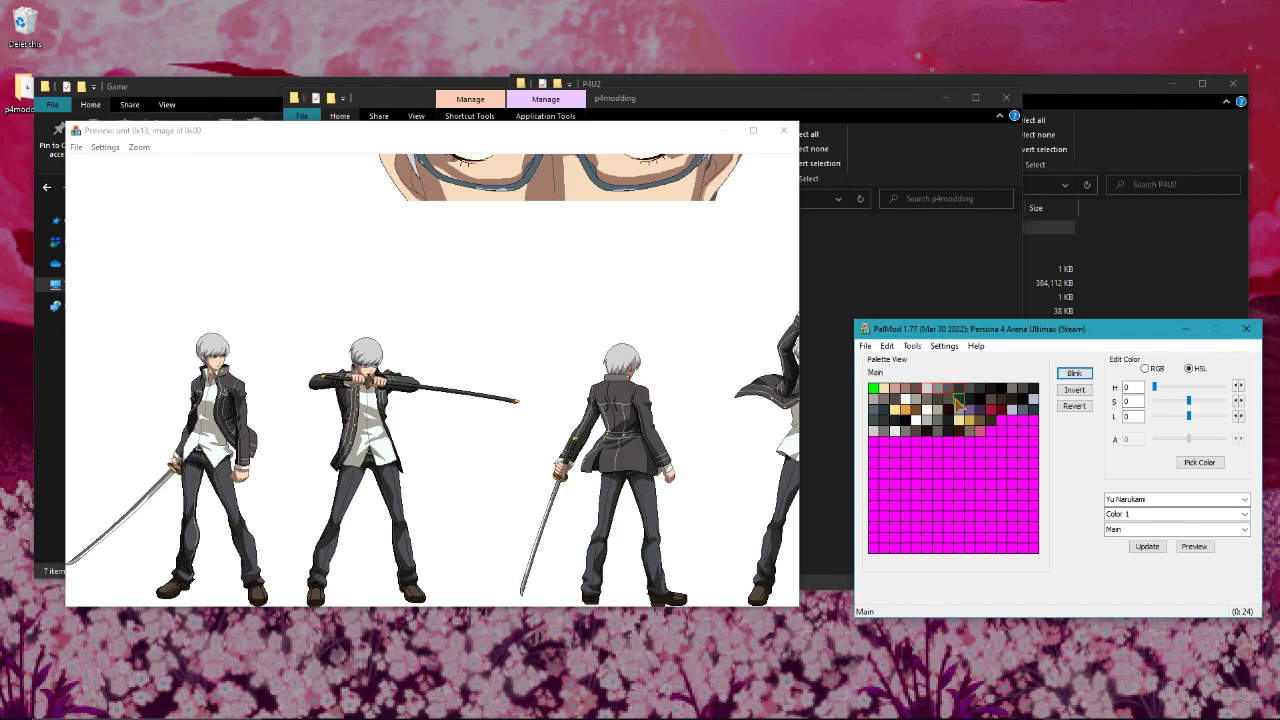
click(120, 192)
Export Yu's sprite as an indexed PNG named 'yu' on the Desktop, then close Export Image
click(77, 150)
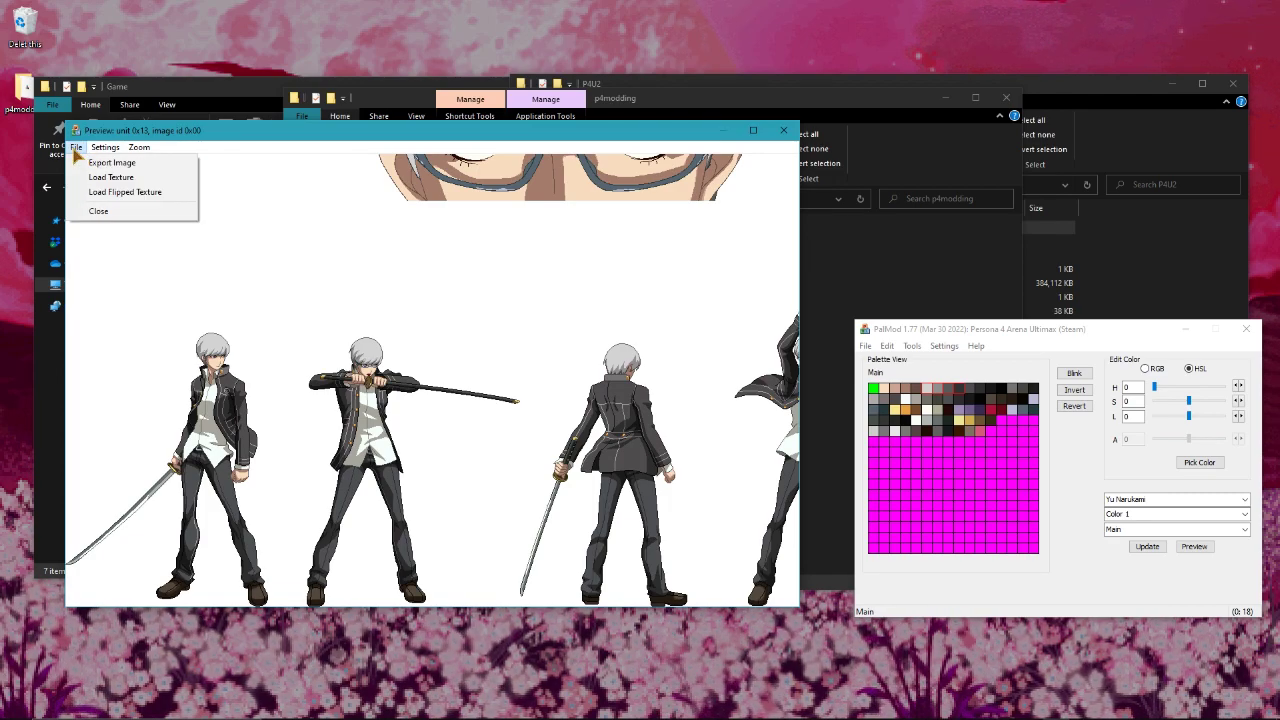
click(96, 163)
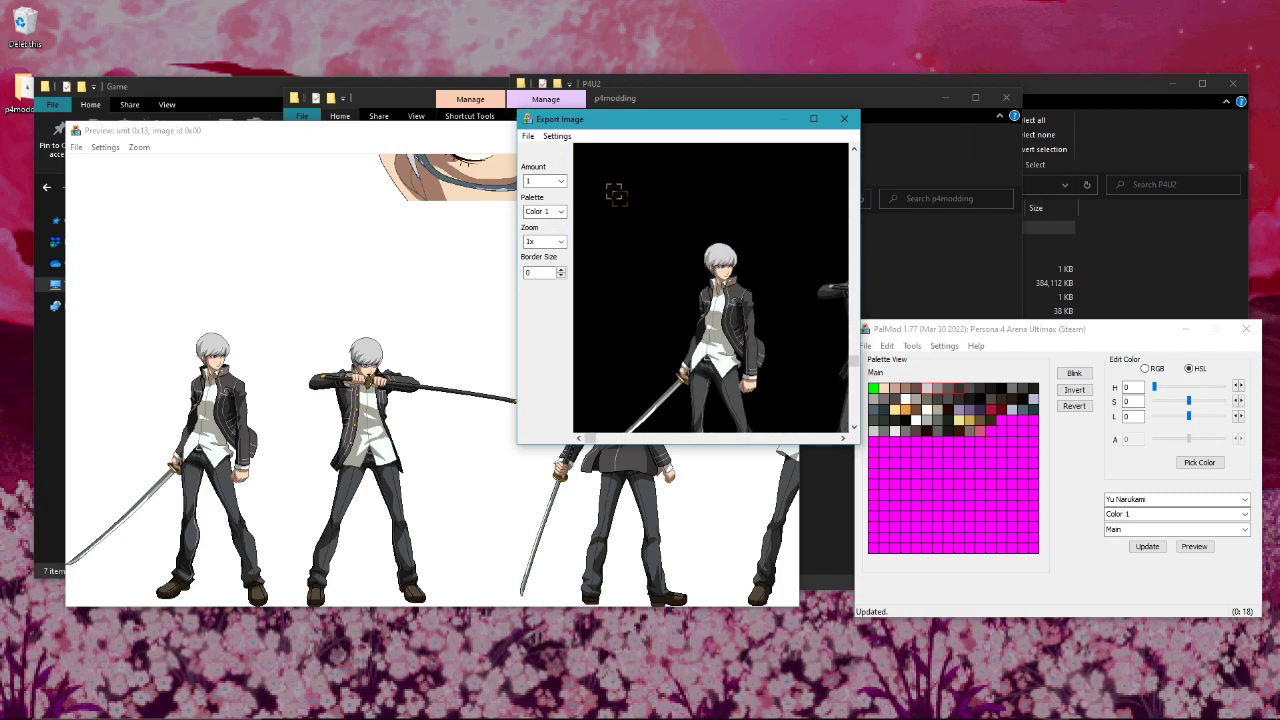
click(528, 137)
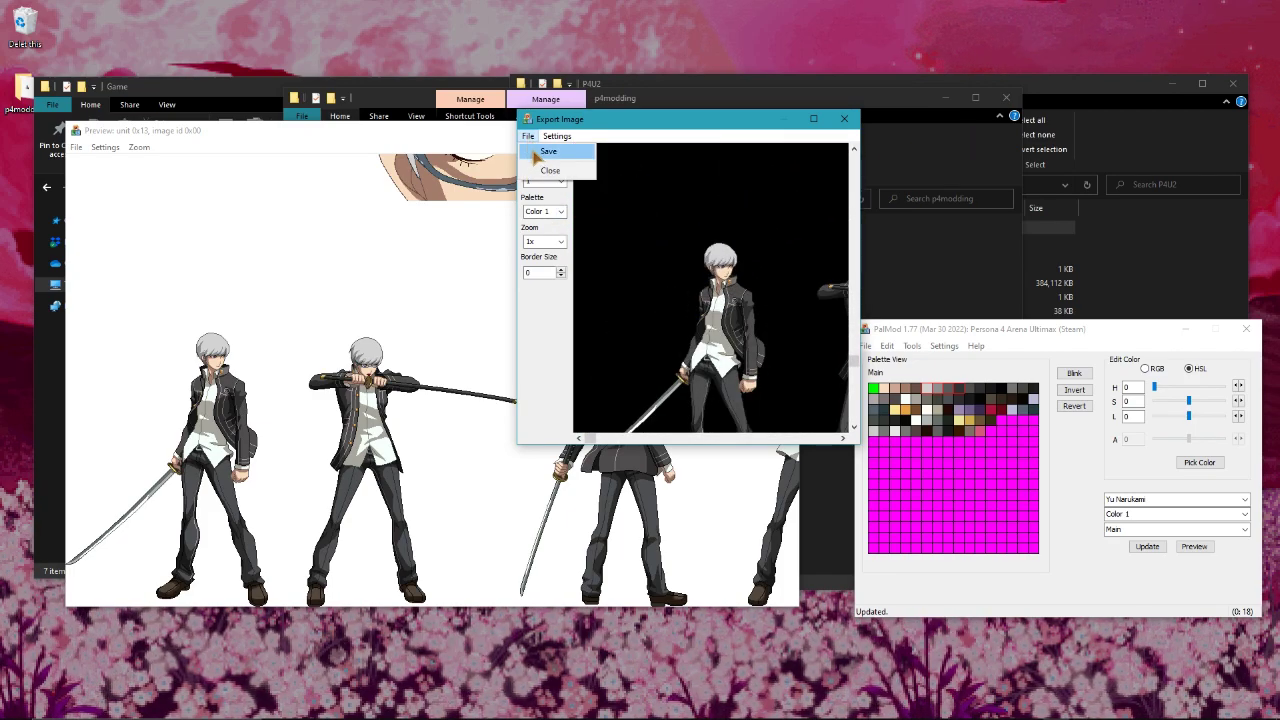
click(540, 153)
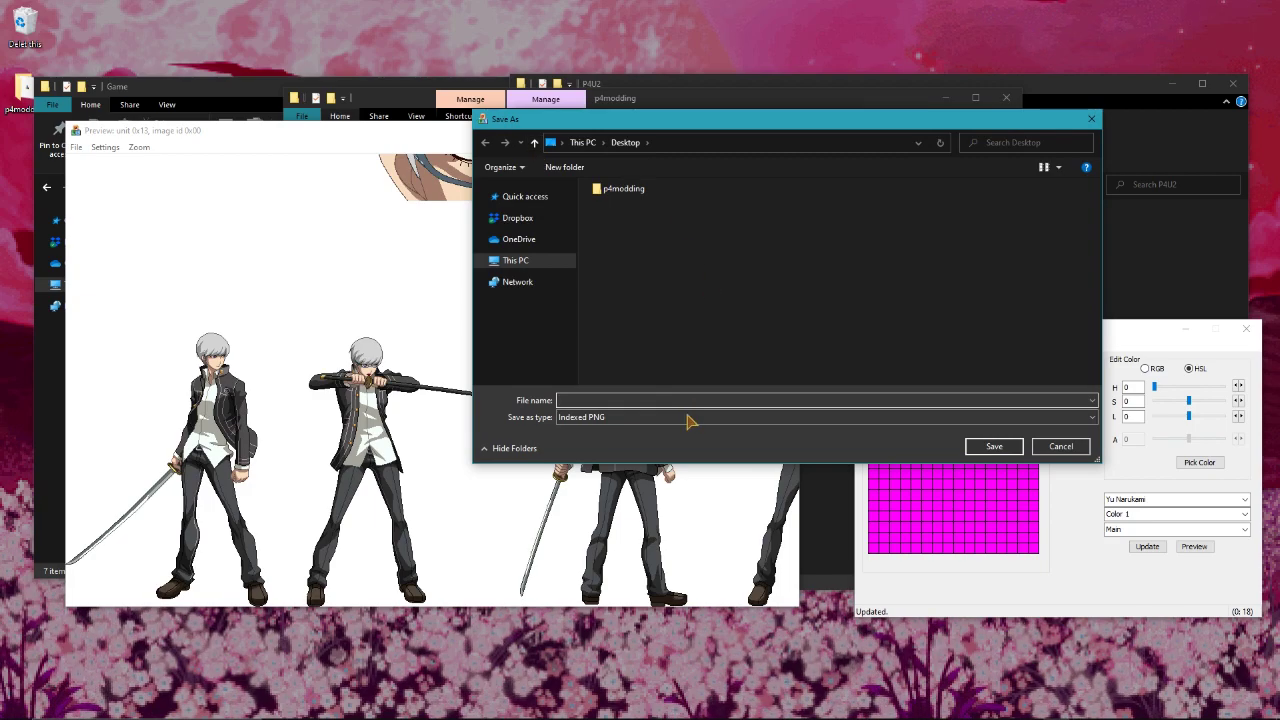
text(yu)
key(Return)
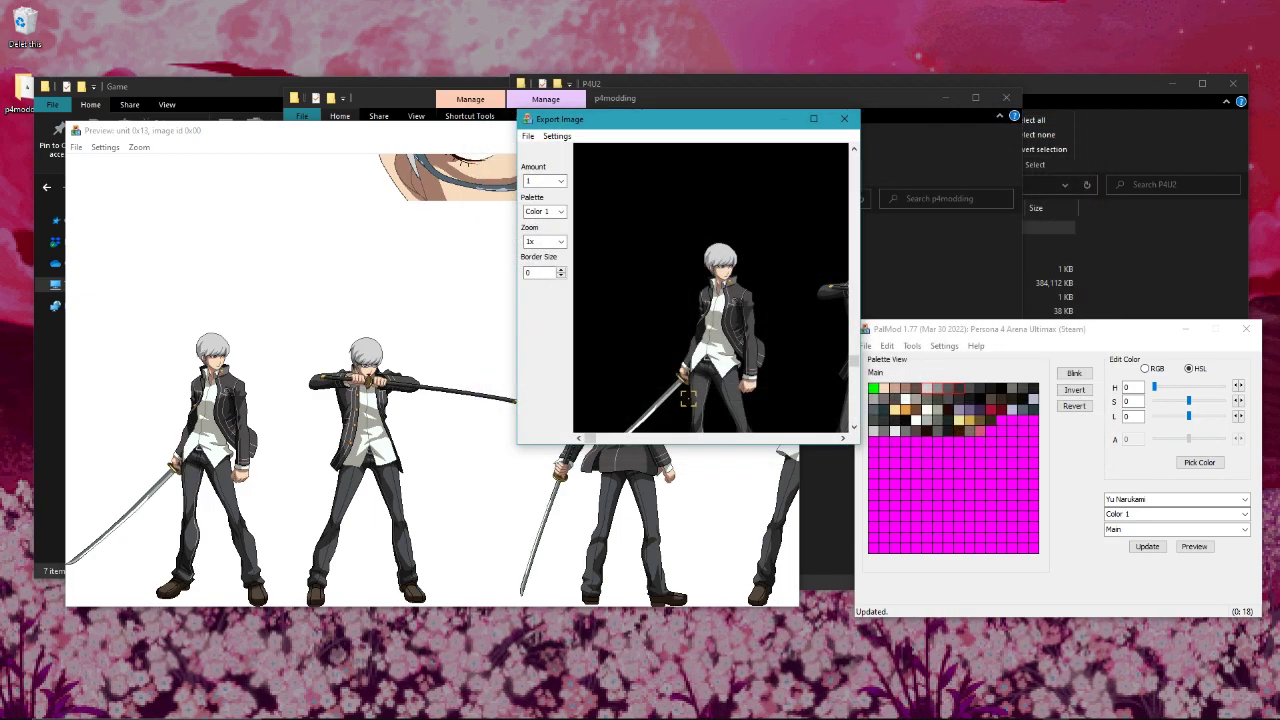
click(844, 118)
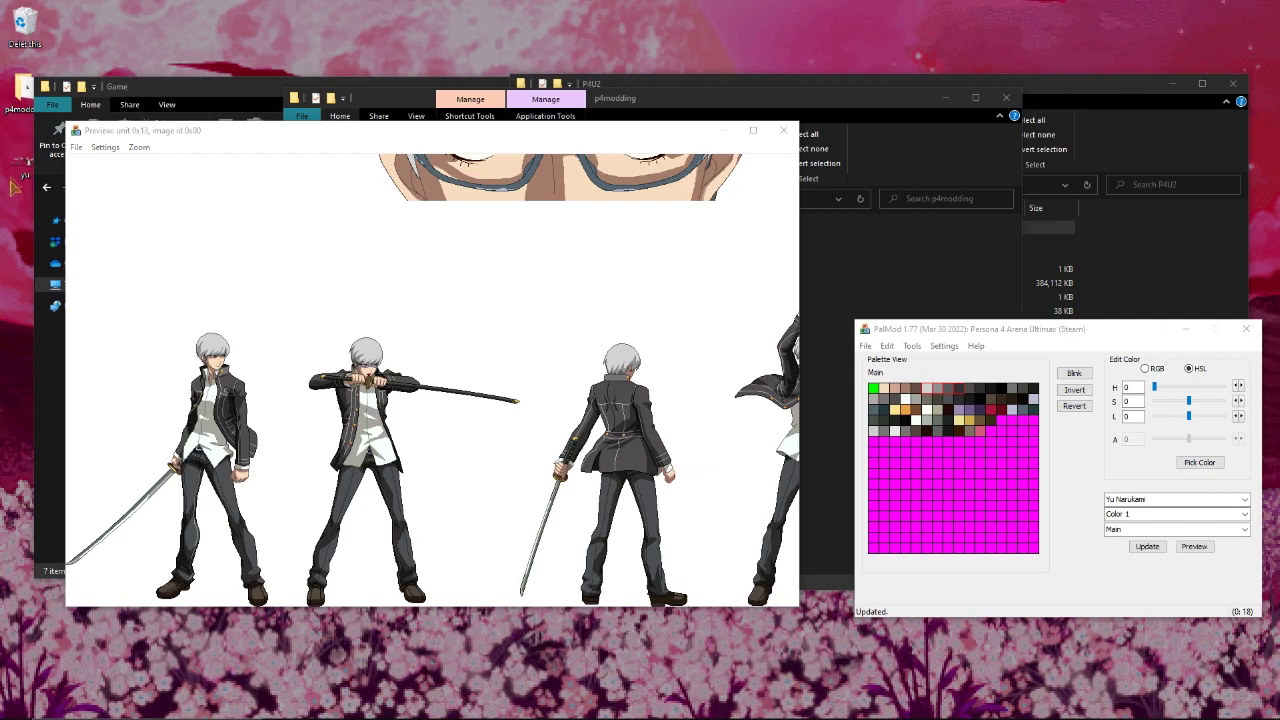
Check a magenta entry in the recoloured palette and patch all 44 units with Ctrl+S
scroll(1136, 529, down, 1)
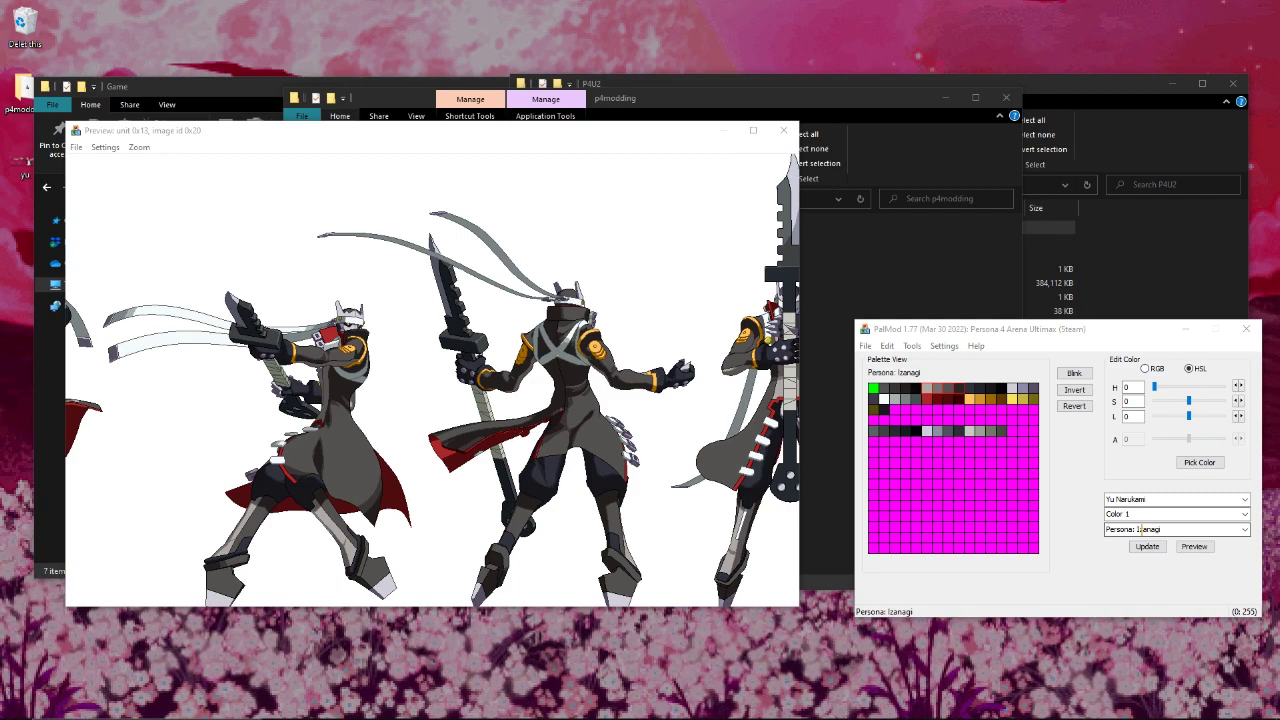
scroll(1137, 529, up, 1)
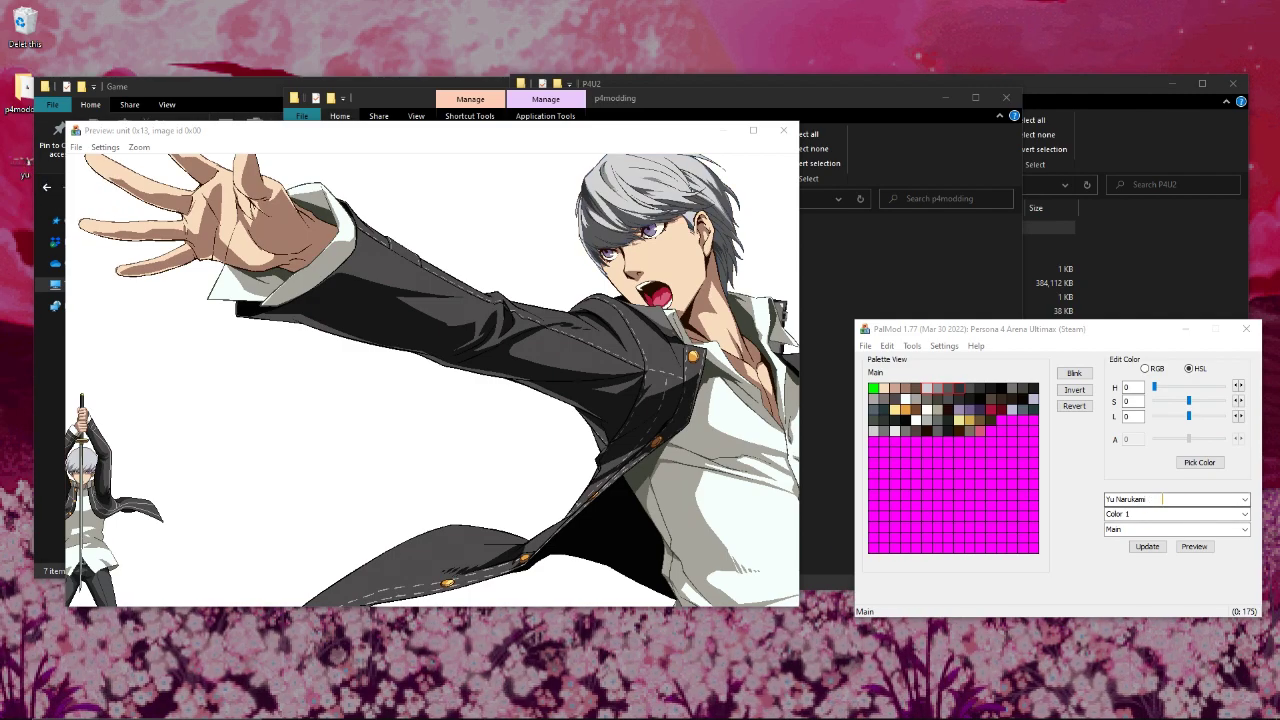
click(927, 463)
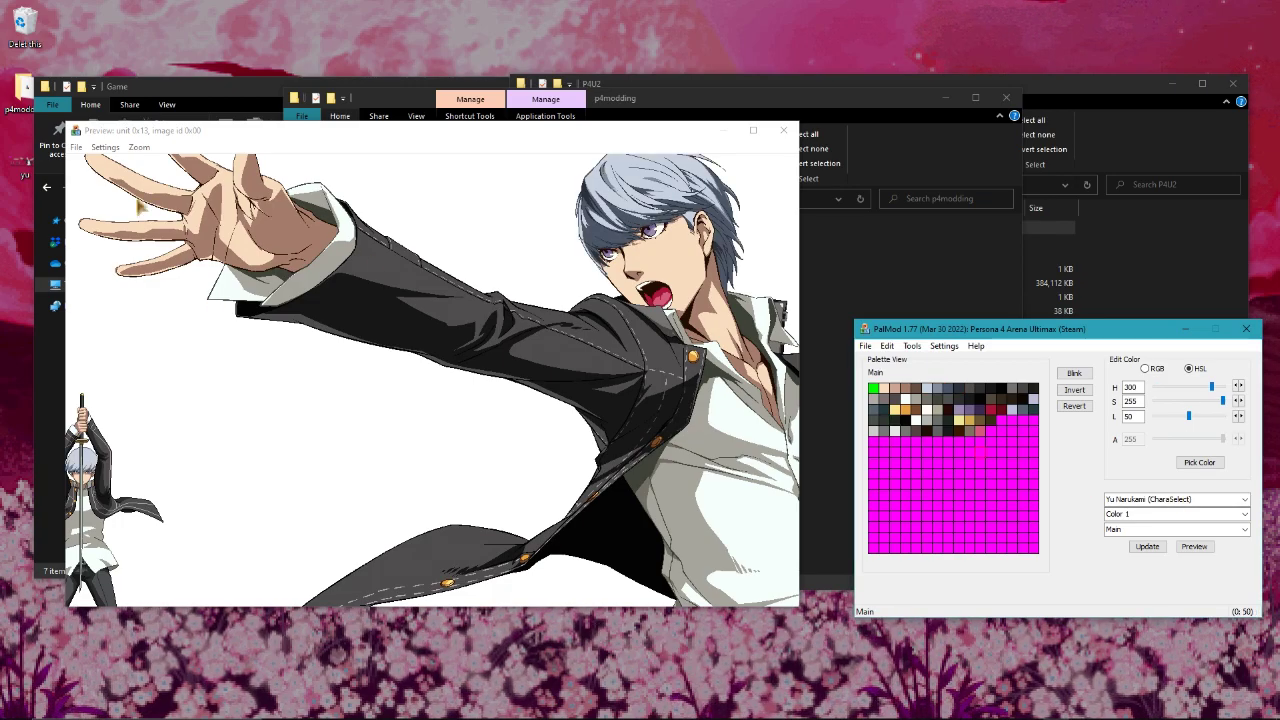
click(607, 302)
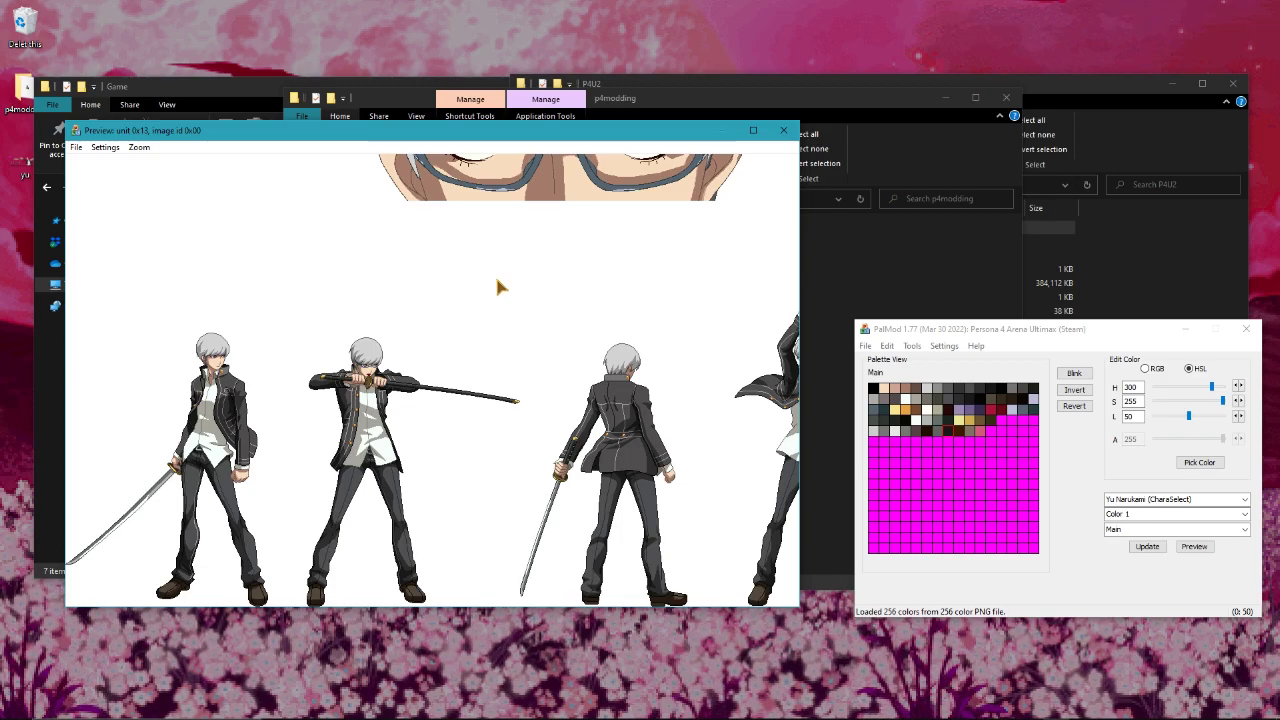
key(ctrl+s)
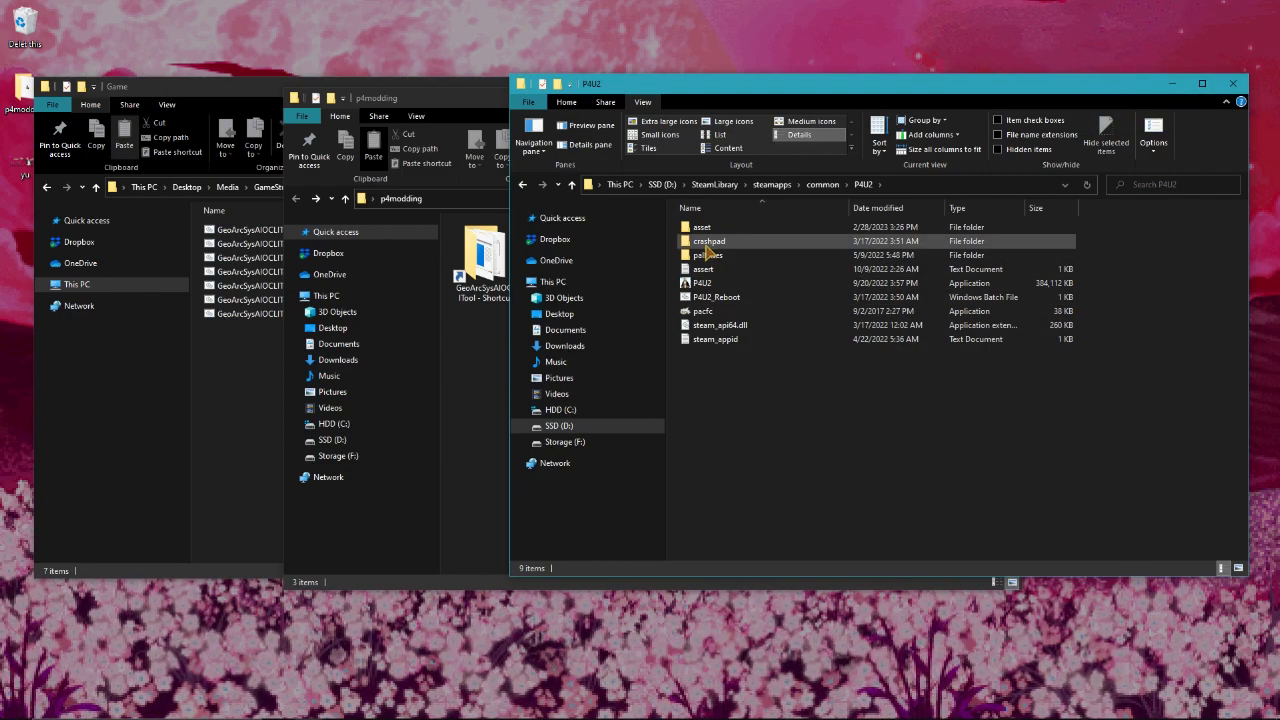
In asset\data, encrypt the char and etc folders by dropping each onto GeoArcSysAIOCLITool
double_click(710, 228)
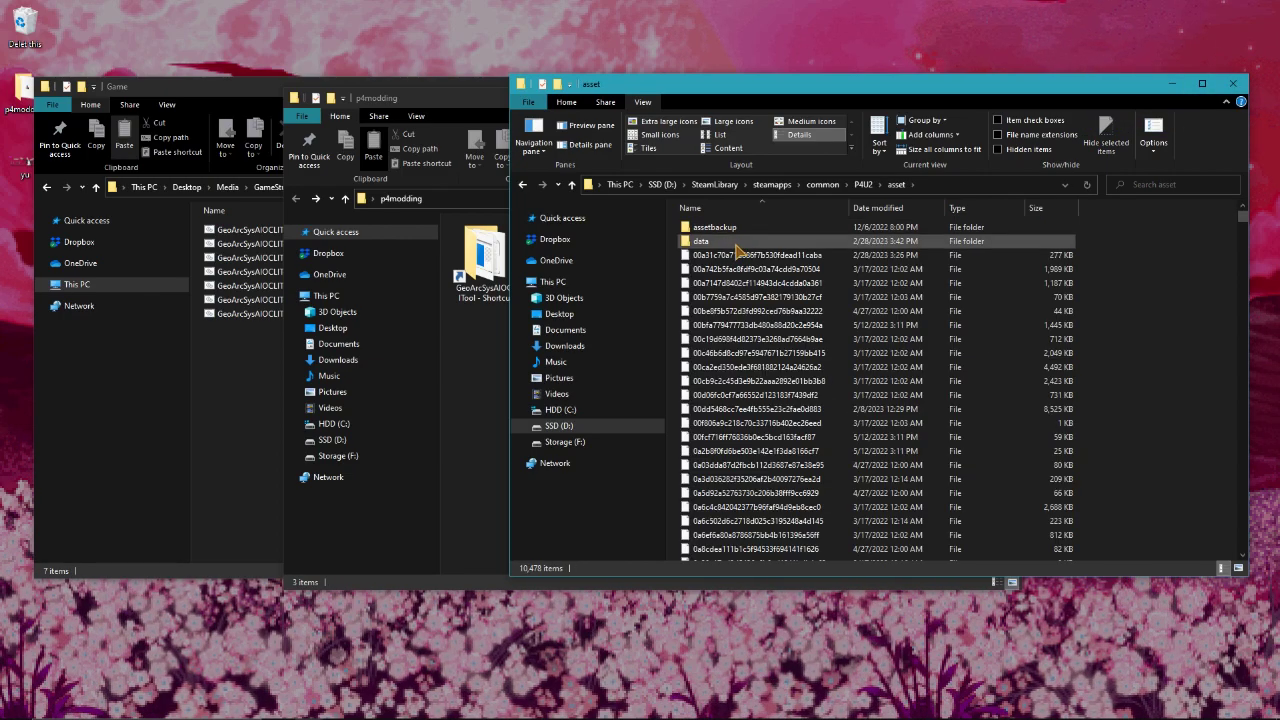
double_click(712, 228)
drag(705, 229, 257, 318)
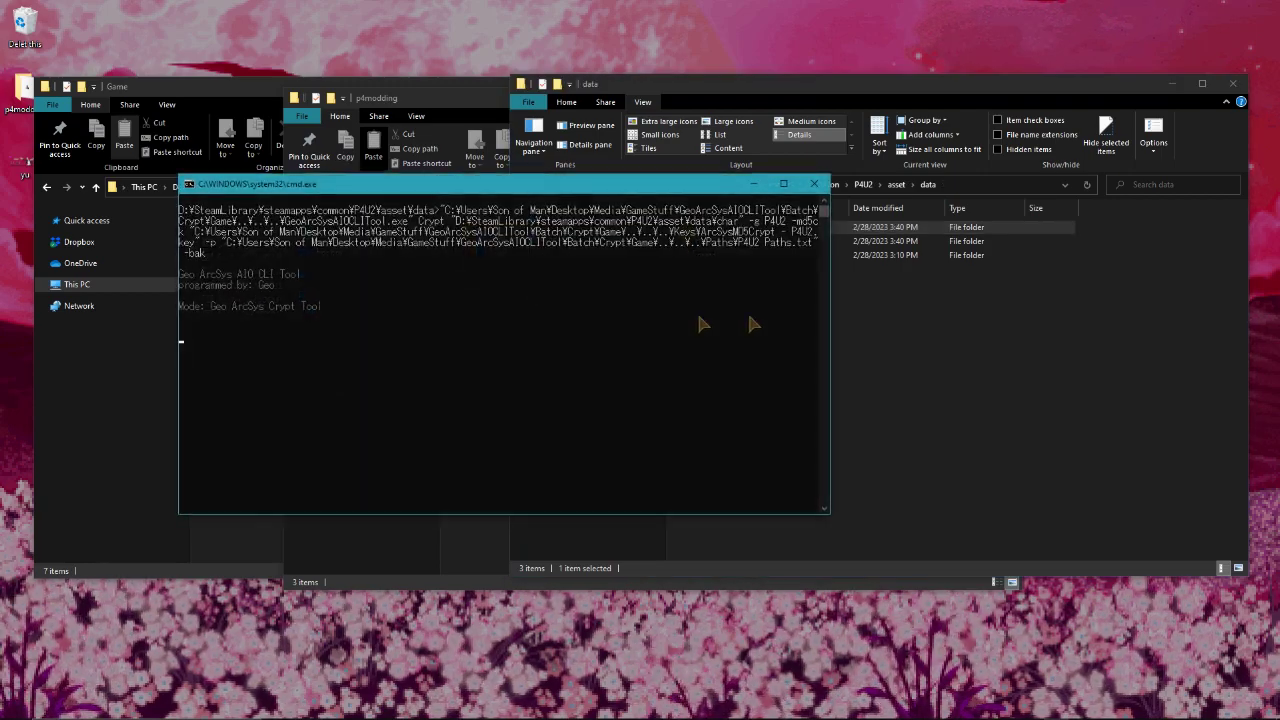
key(Return)
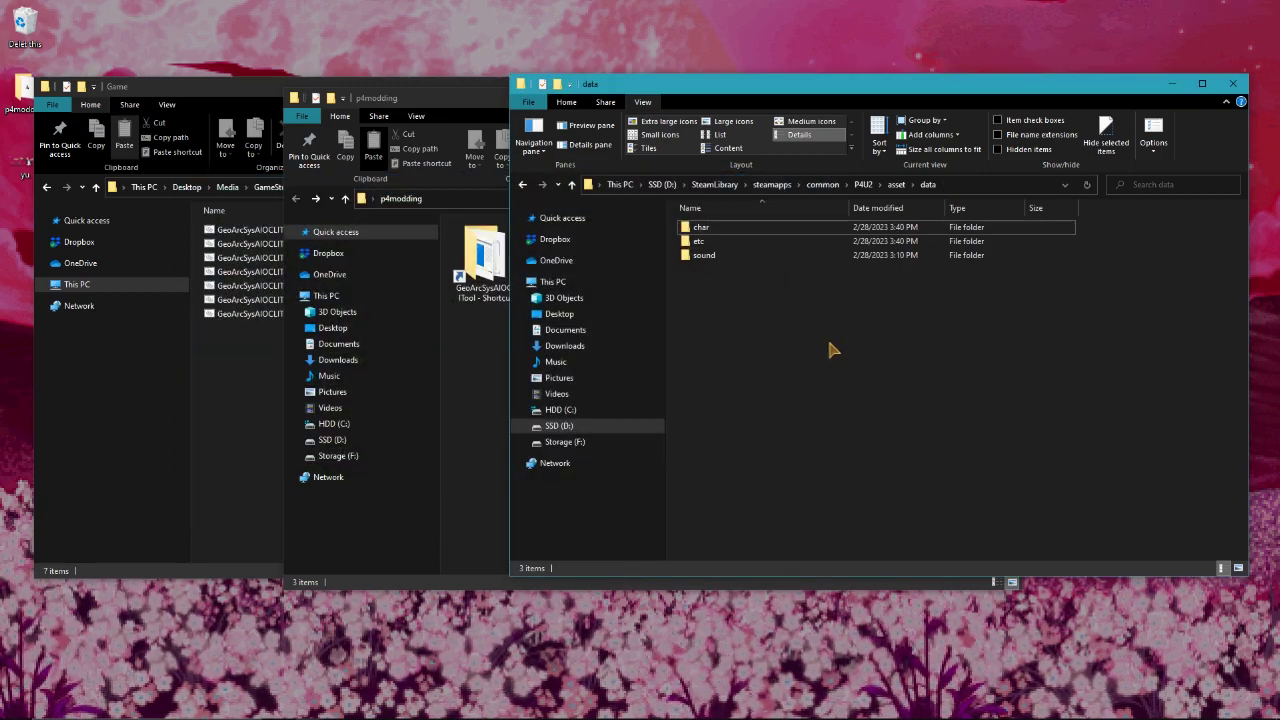
click(697, 242)
drag(691, 251, 257, 318)
key(Return)
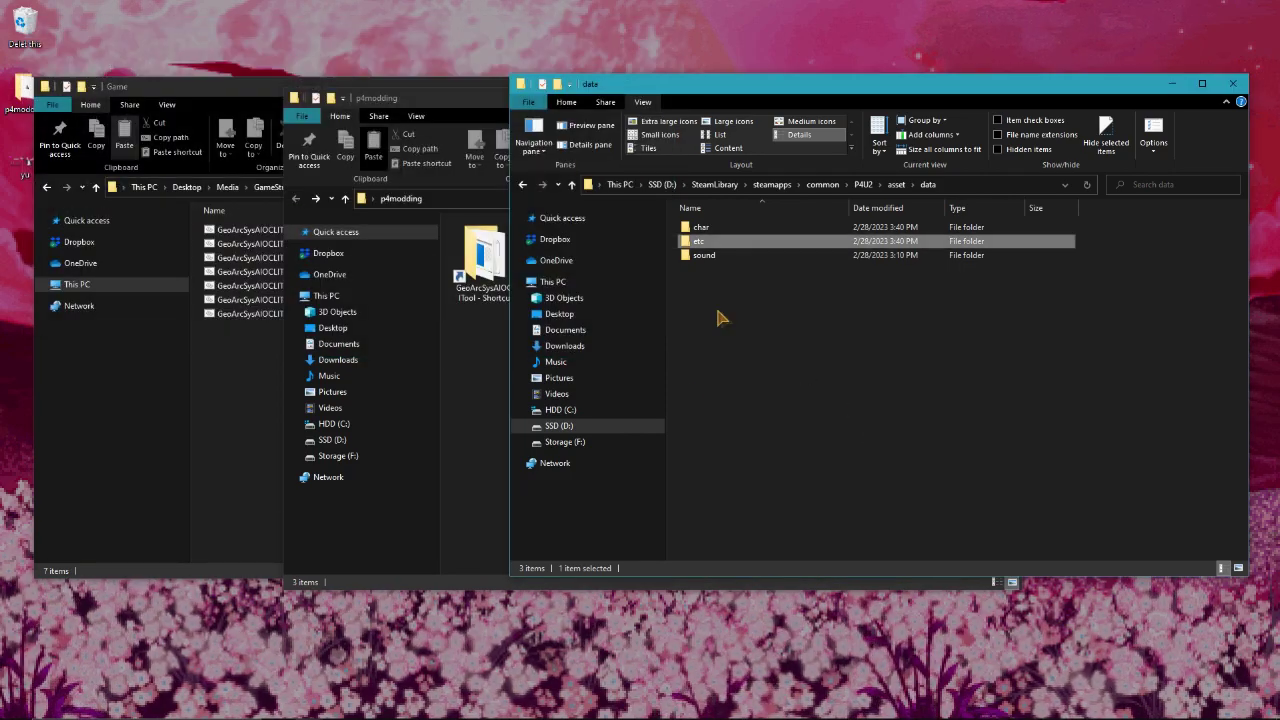
Move the newly encrypted file from the etc folder into data
double_click(704, 244)
click(740, 246)
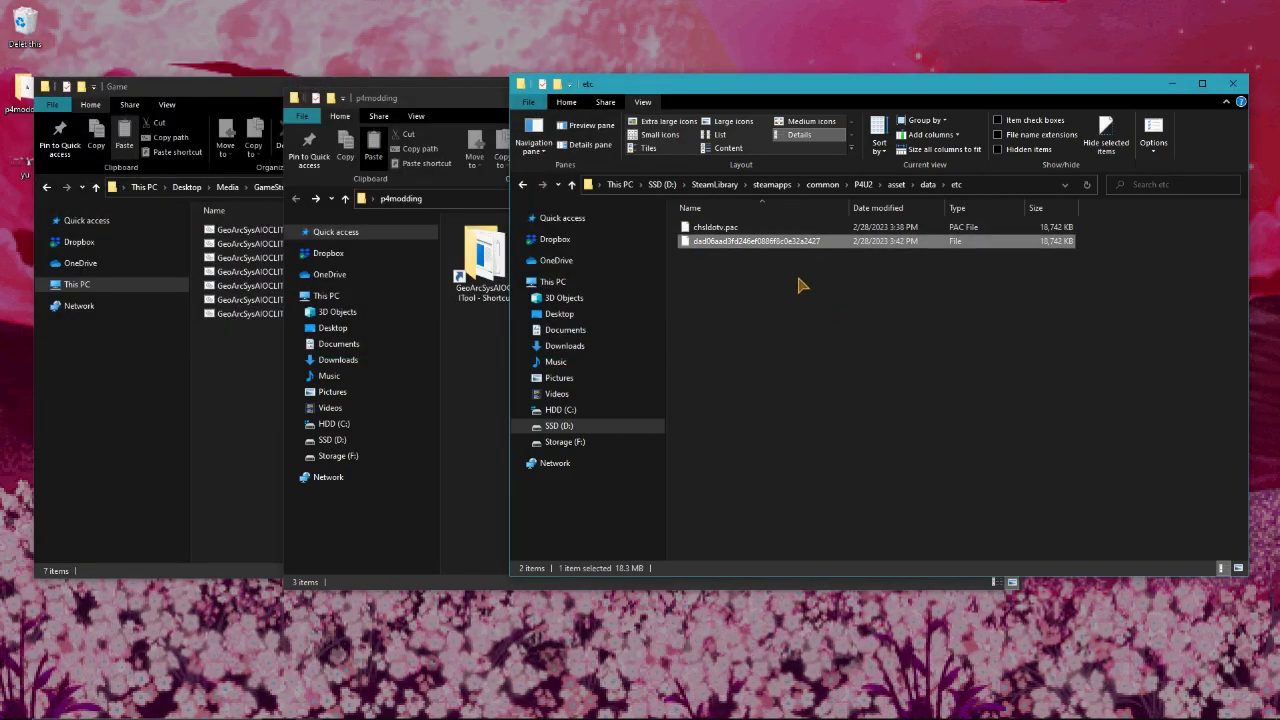
key(ctrl+x)
click(926, 185)
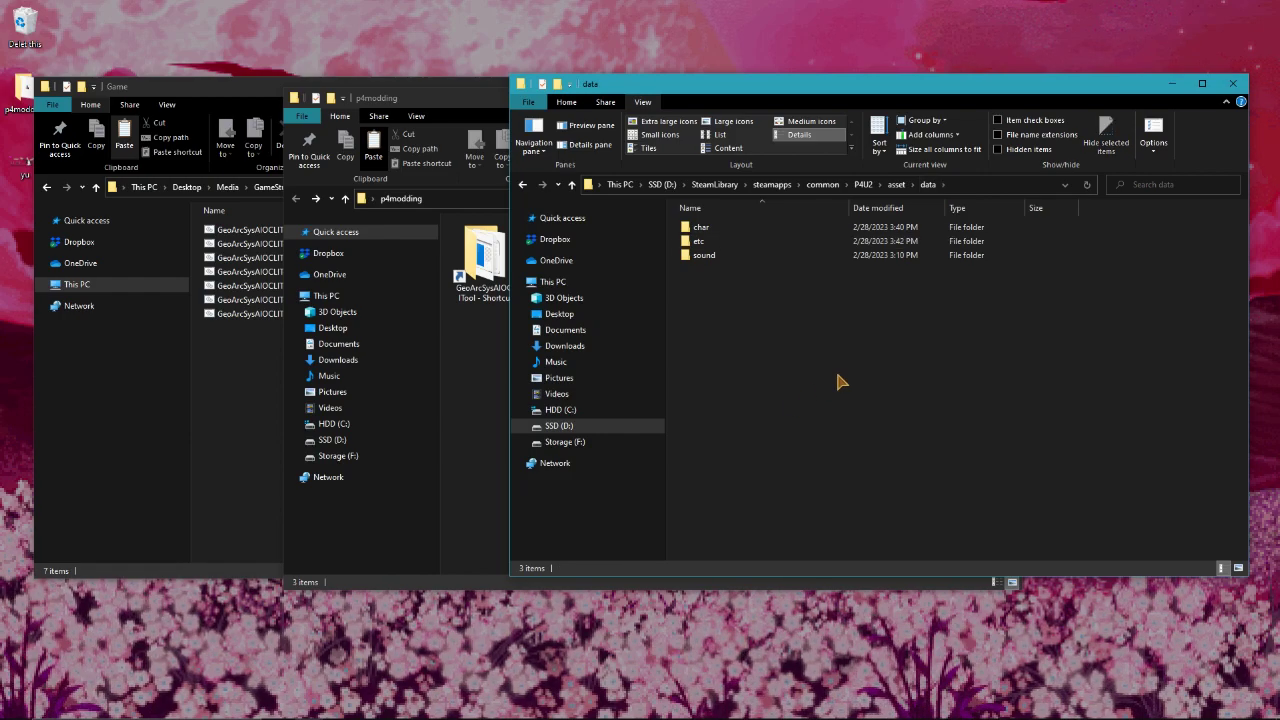
key(ctrl+v)
Sort char by Date modified and move the 22 newly encrypted files into data
double_click(700, 228)
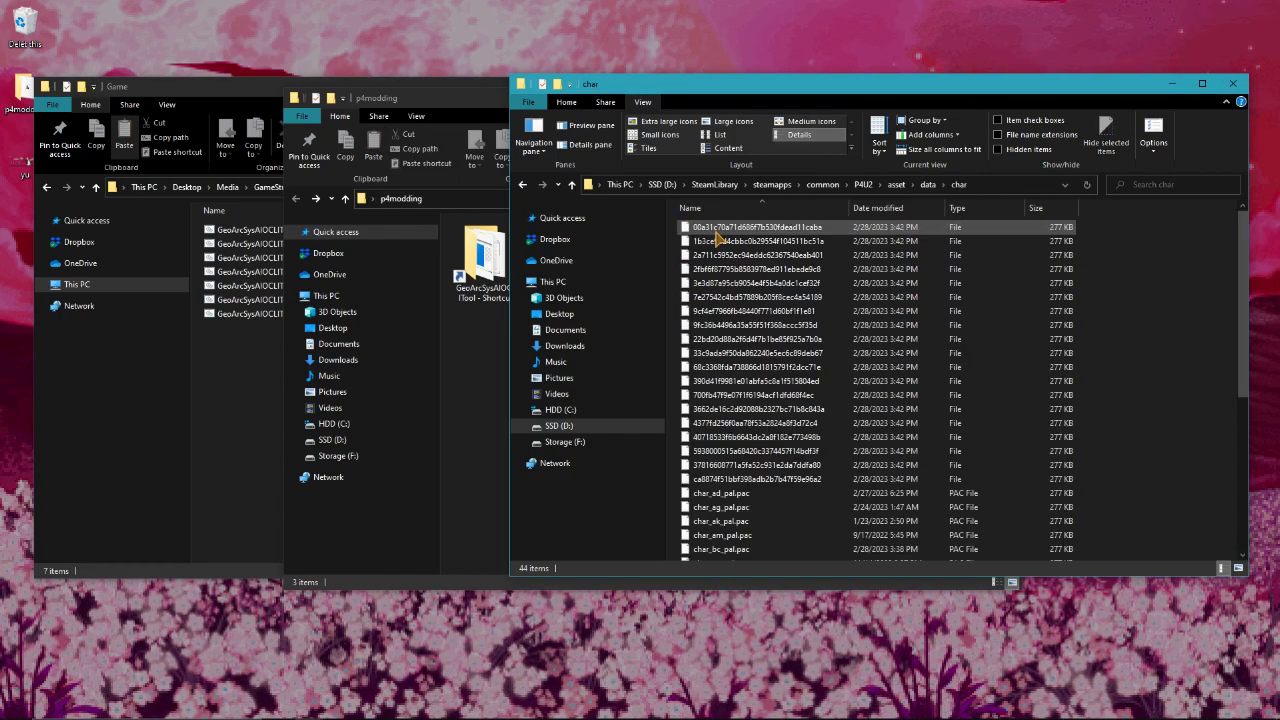
right_click(674, 245)
mouse_move(646, 257)
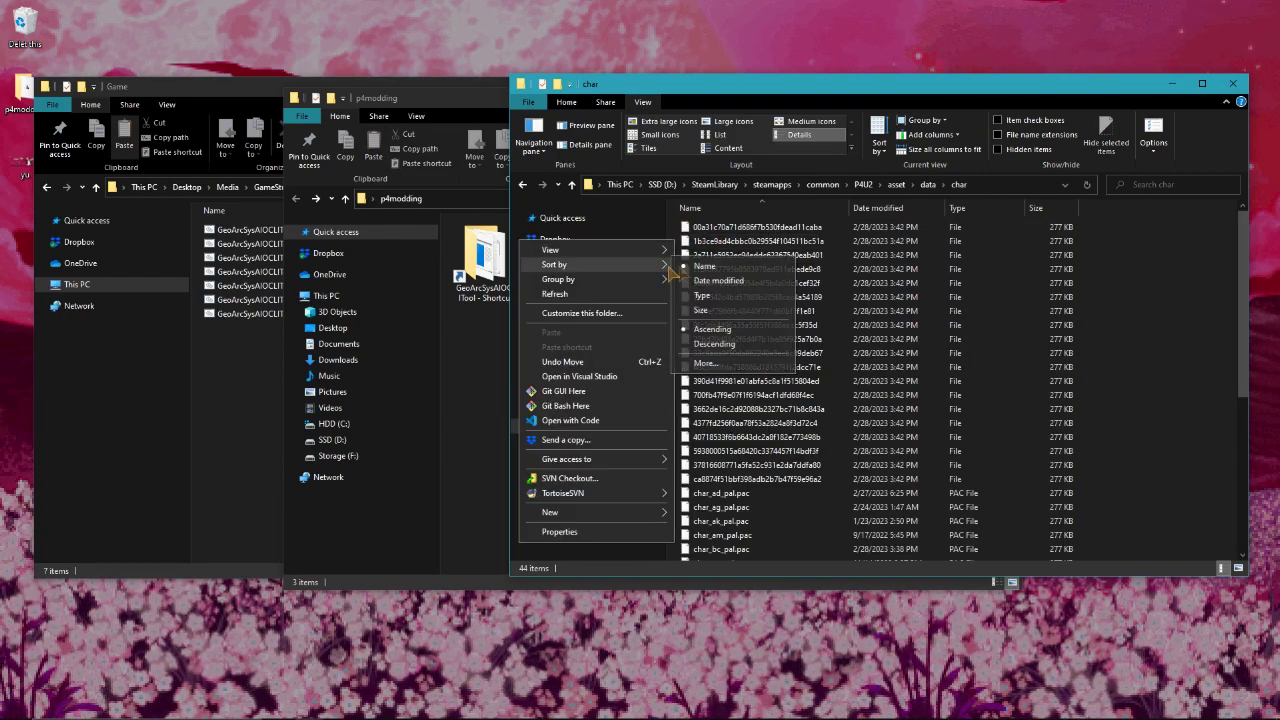
click(706, 280)
drag(674, 228, 808, 524)
click(928, 184)
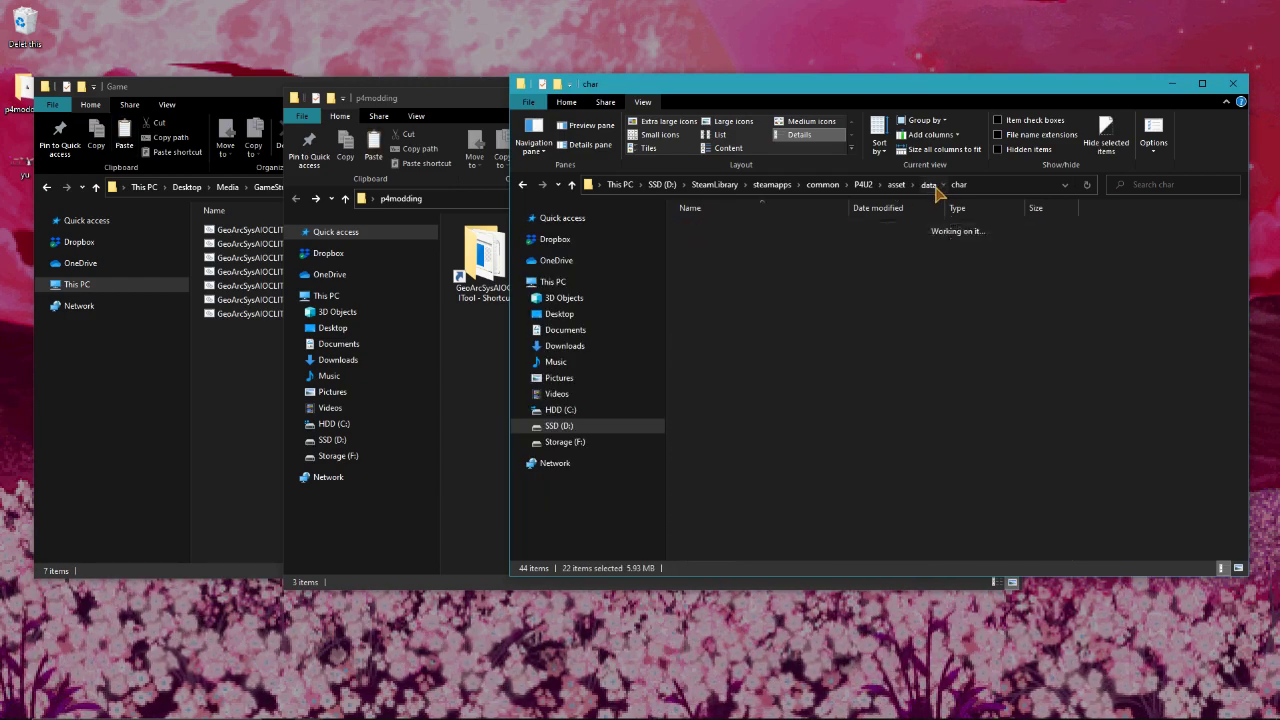
key(ctrl+v)
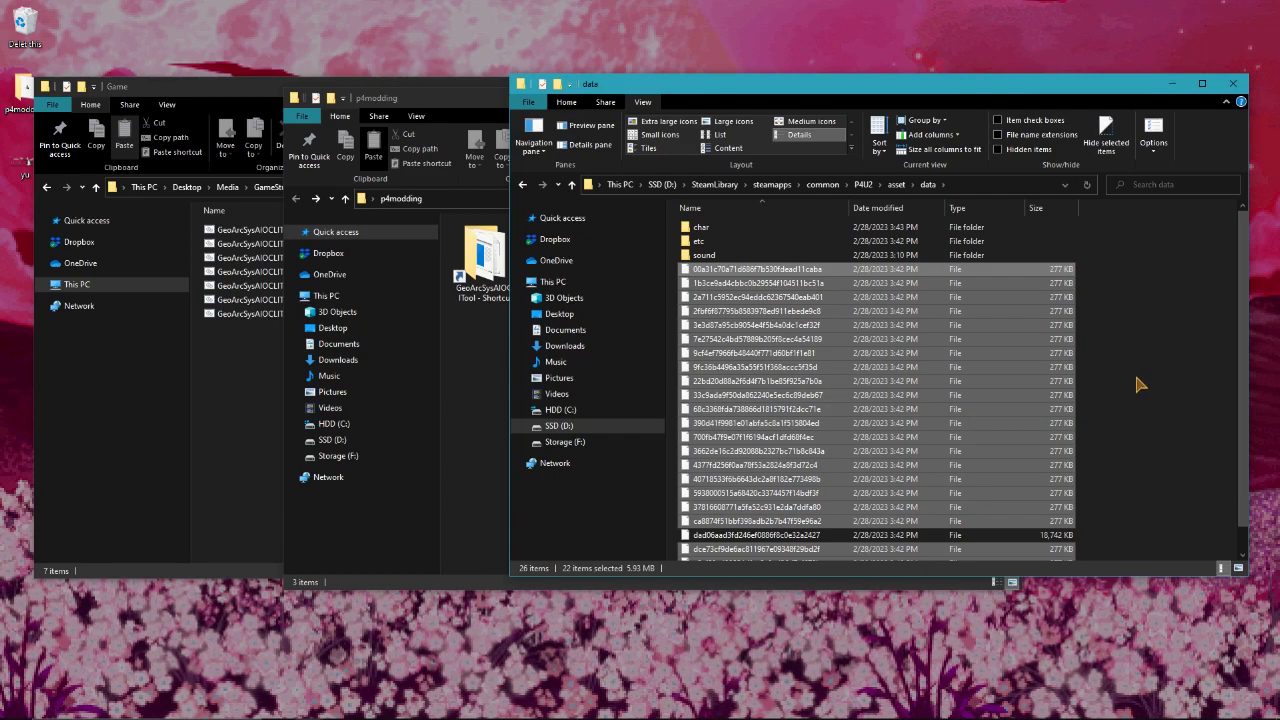
Move all 23 encrypted files from data into asset, replacing the existing files
click(672, 289)
scroll(675, 290, down, 1)
scroll(674, 289, up, 1)
drag(676, 268, 785, 556)
scroll(790, 440, up, 1)
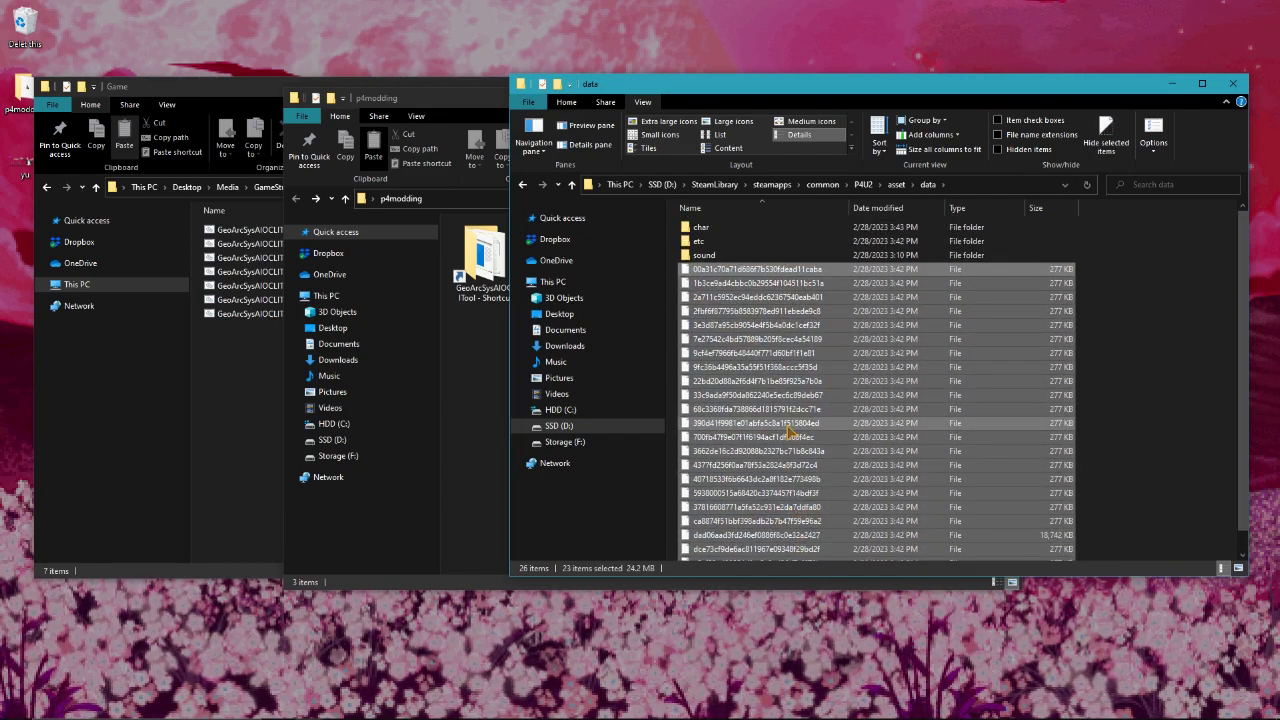
scroll(790, 312, down, 1)
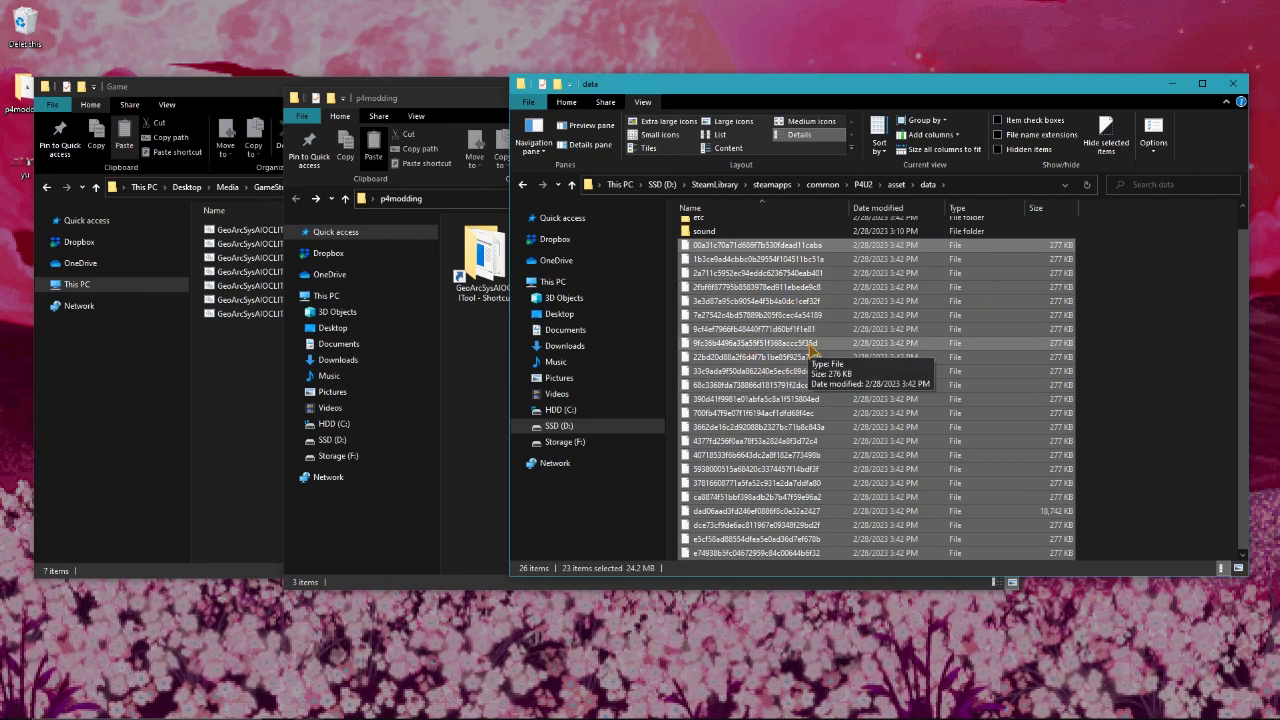
click(897, 186)
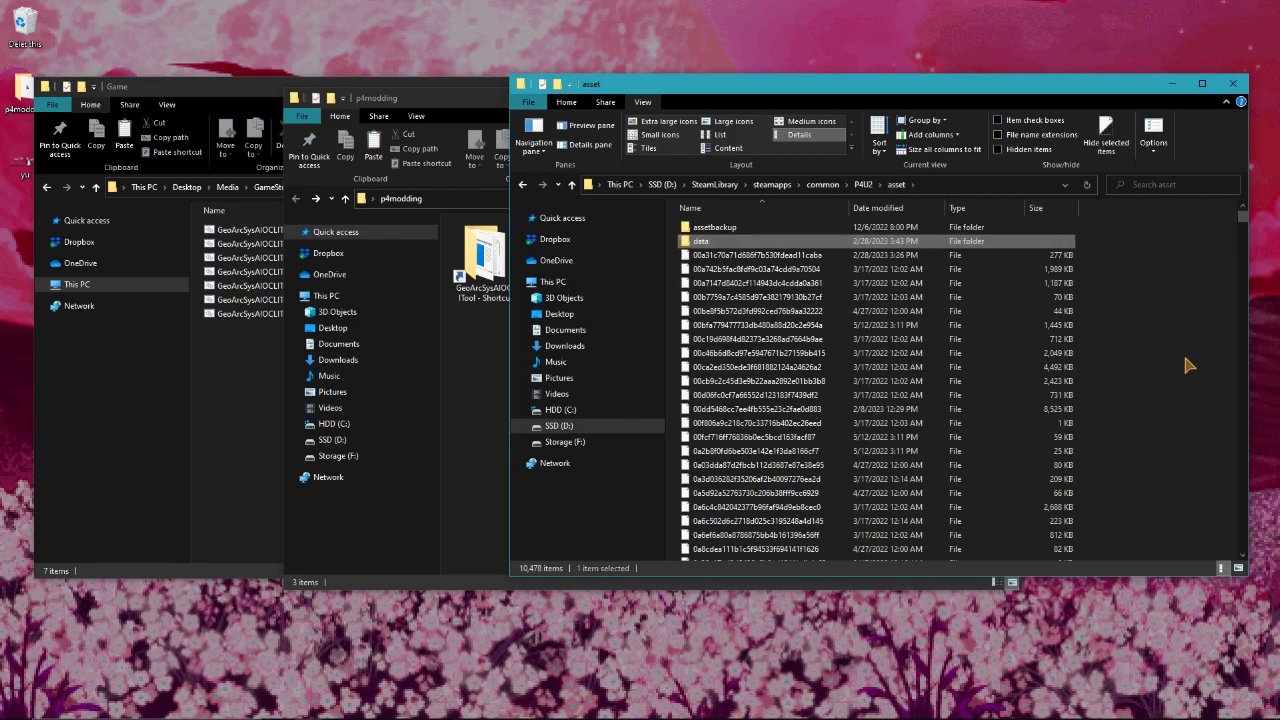
key(ctrl+v)
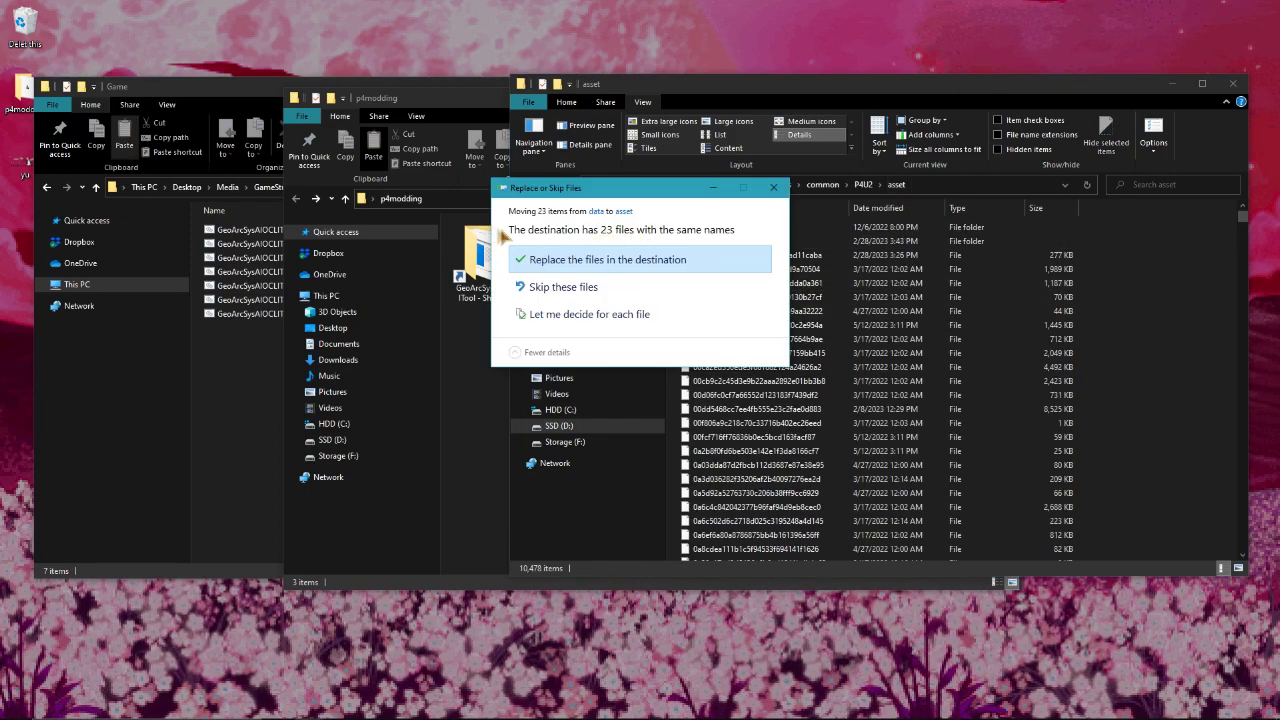
click(656, 262)
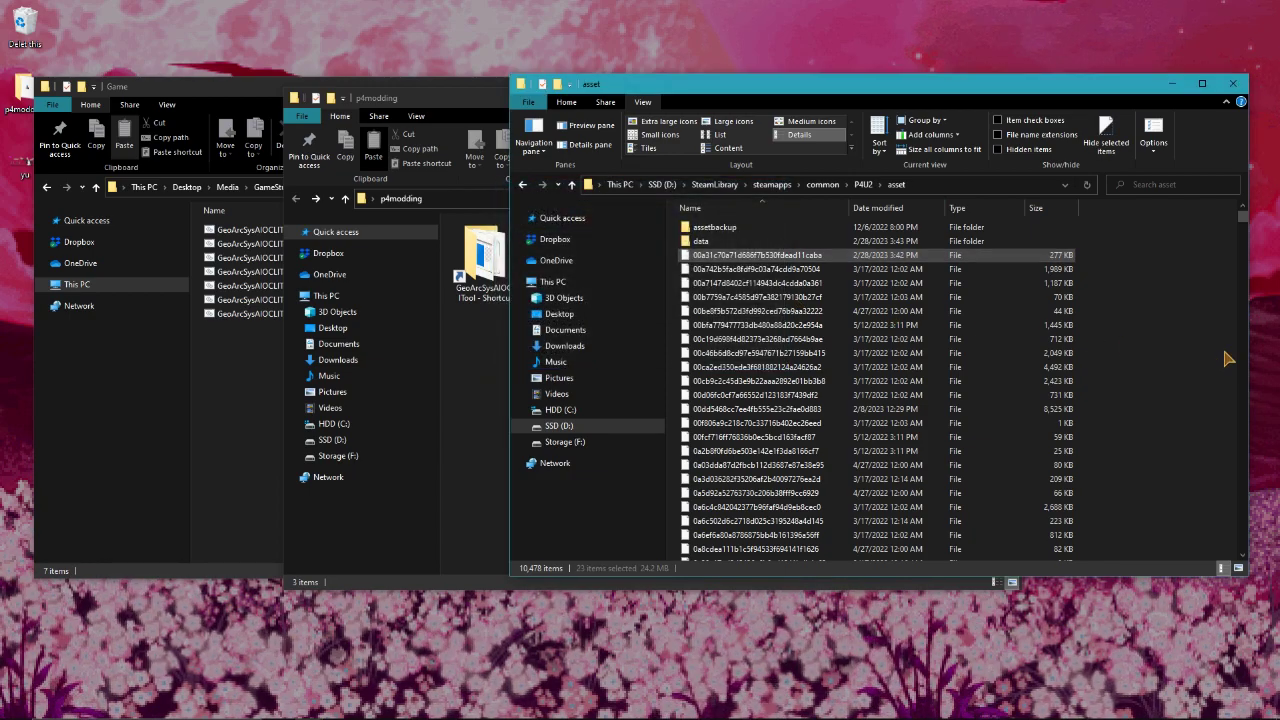
click(1228, 358)
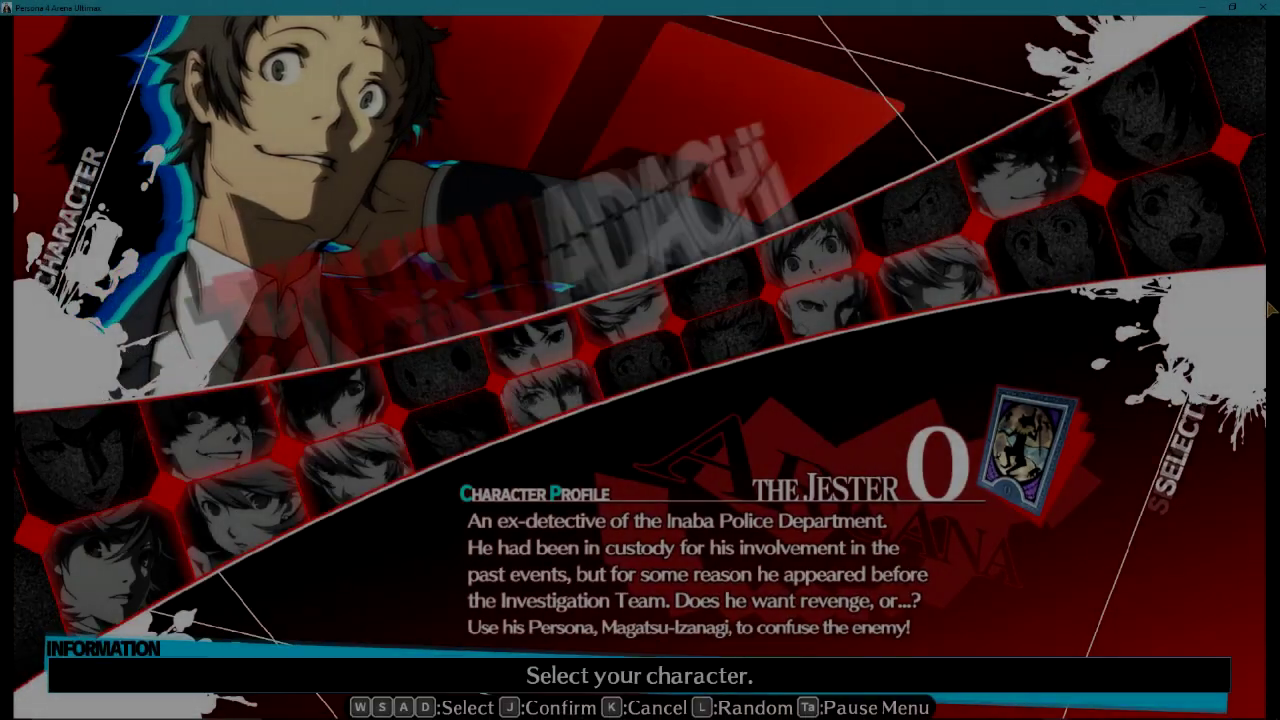
Pick Yu Narukami on colour preset No.1 for player 1 and Sho Minazuki for player 2
key(a)
key(j)
key(j)
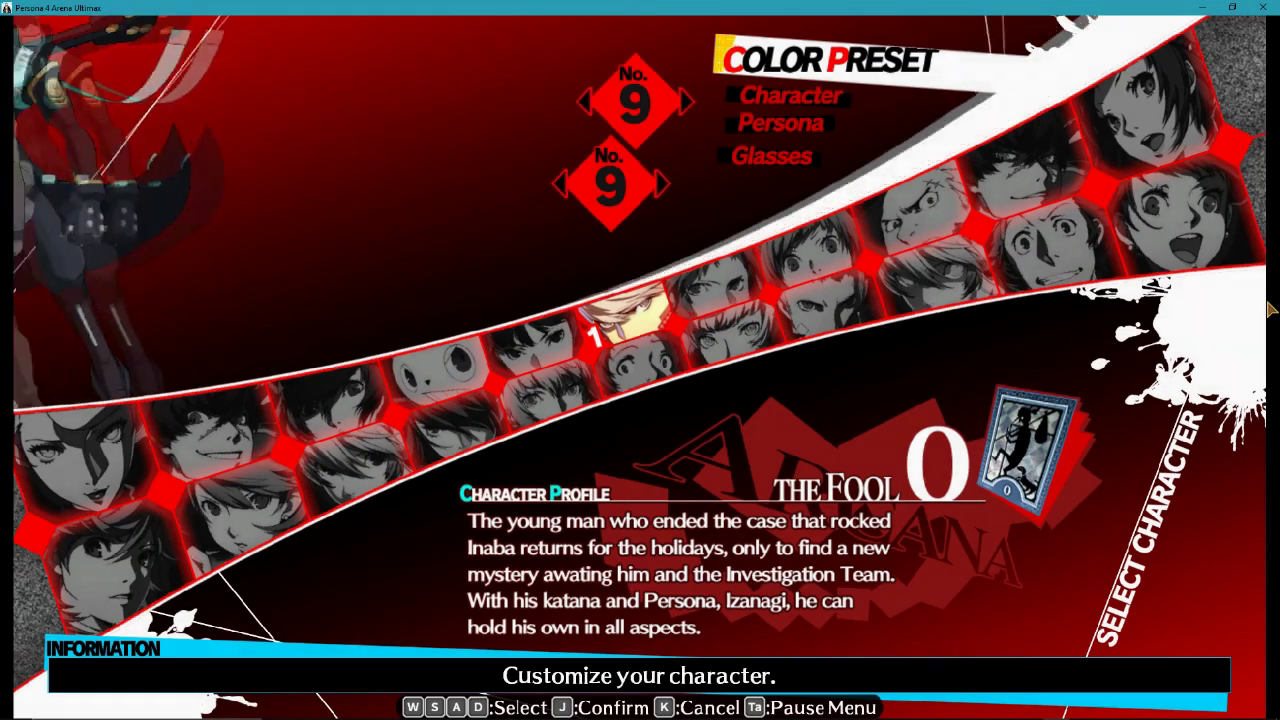
key(a)
key(a)
key(a)
key(a)
key(a)
key(a)
key(a)
key(a)
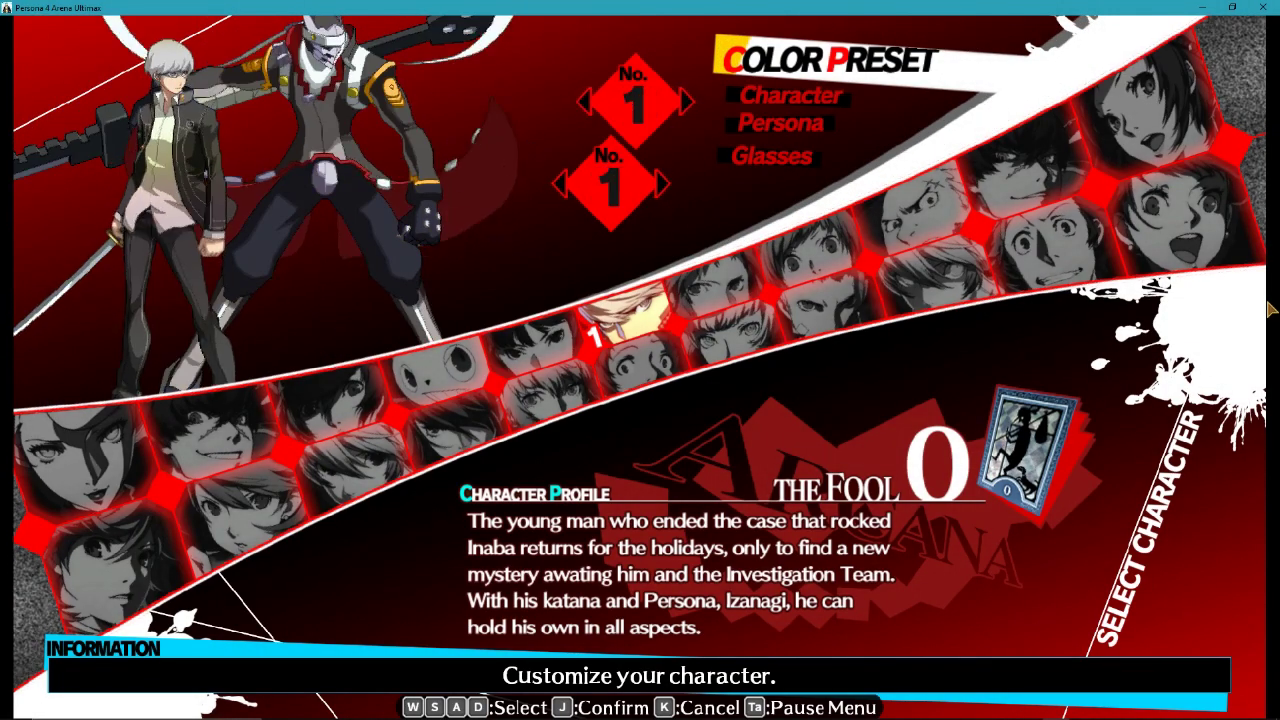
key(j)
key(a)
key(a)
key(a)
key(a)
key(a)
key(a)
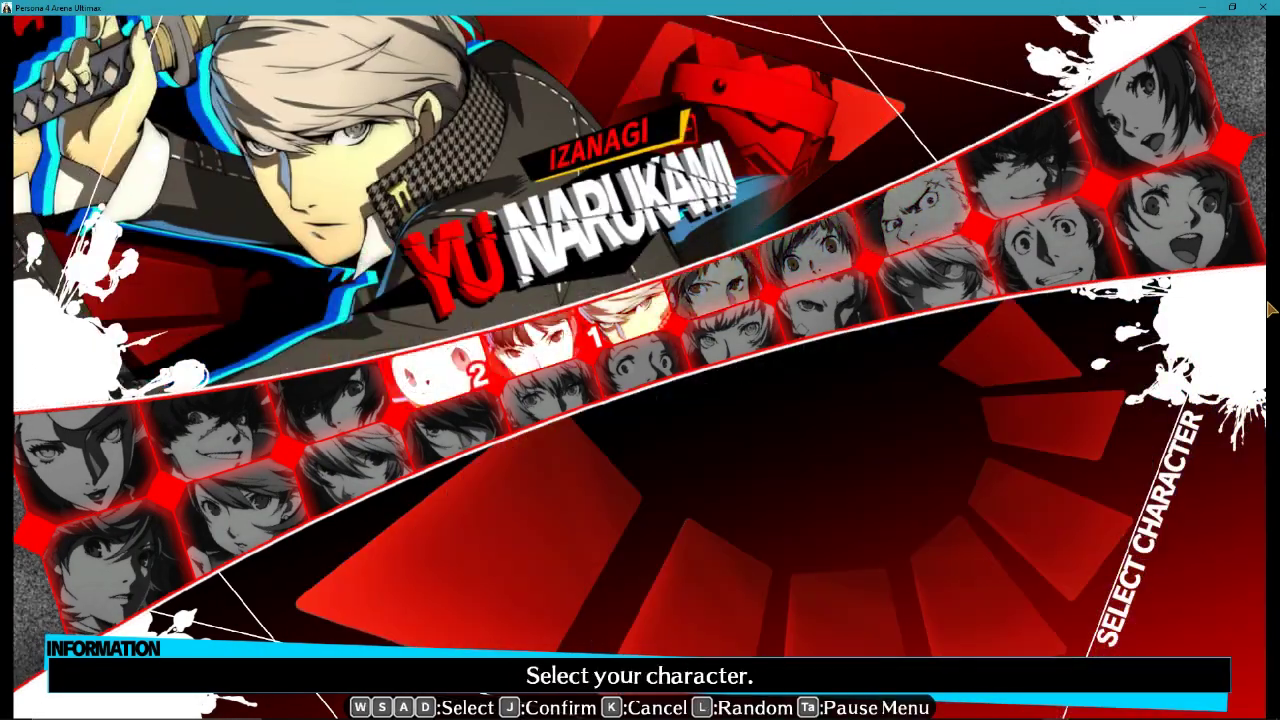
key(j)
key(j)
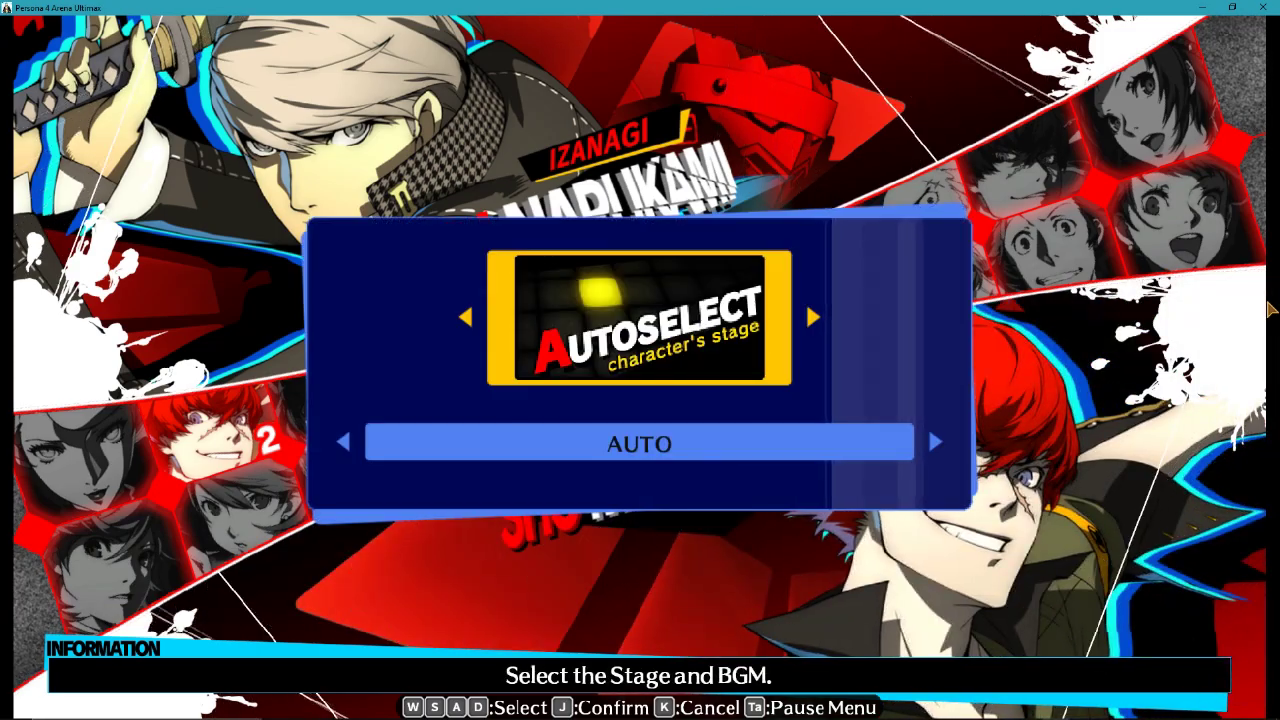
key(j)
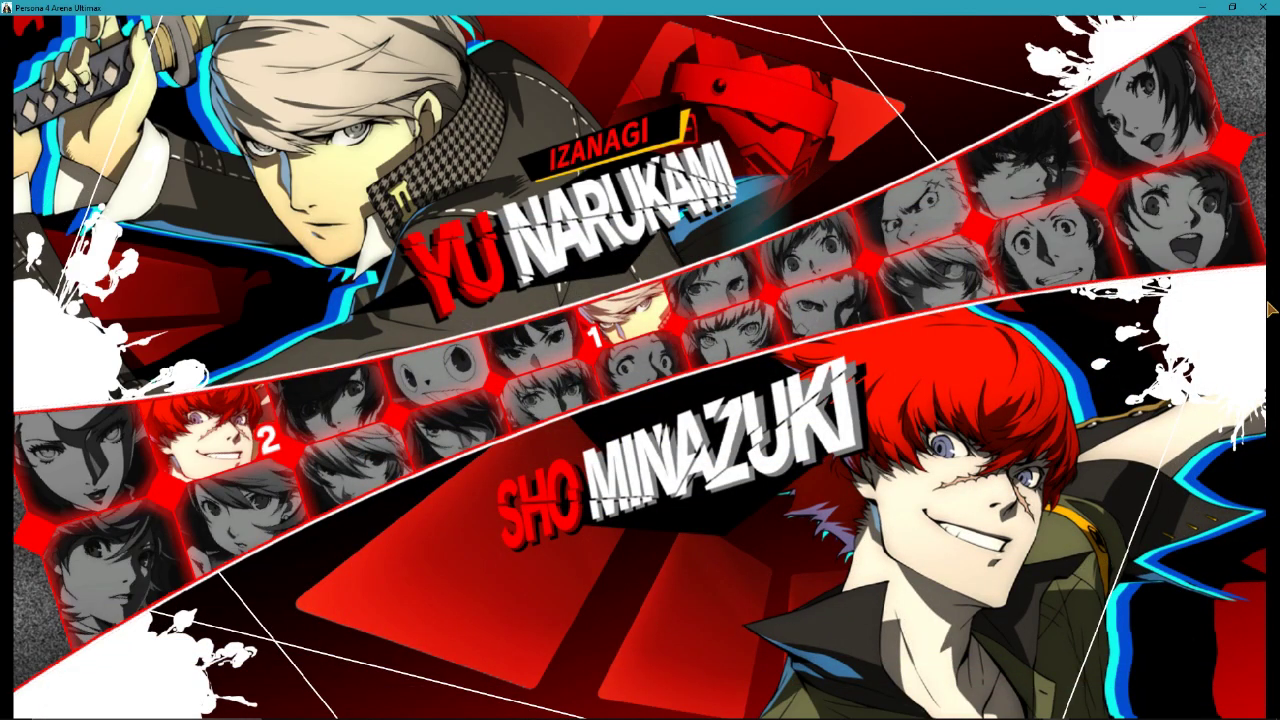